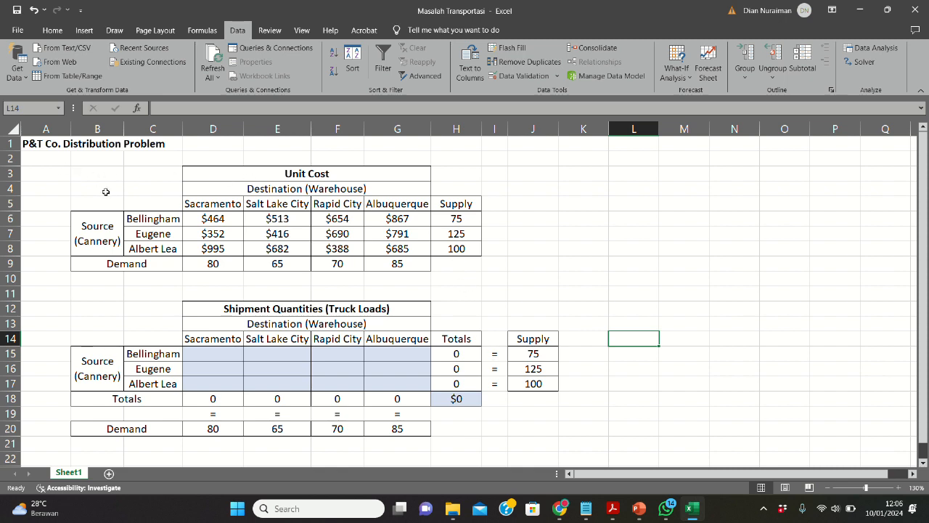
Review the Unit Cost table: title, cannery sources, warehouse destinations, shipping costs in D6:G8, demand row and supply column
click(55, 147)
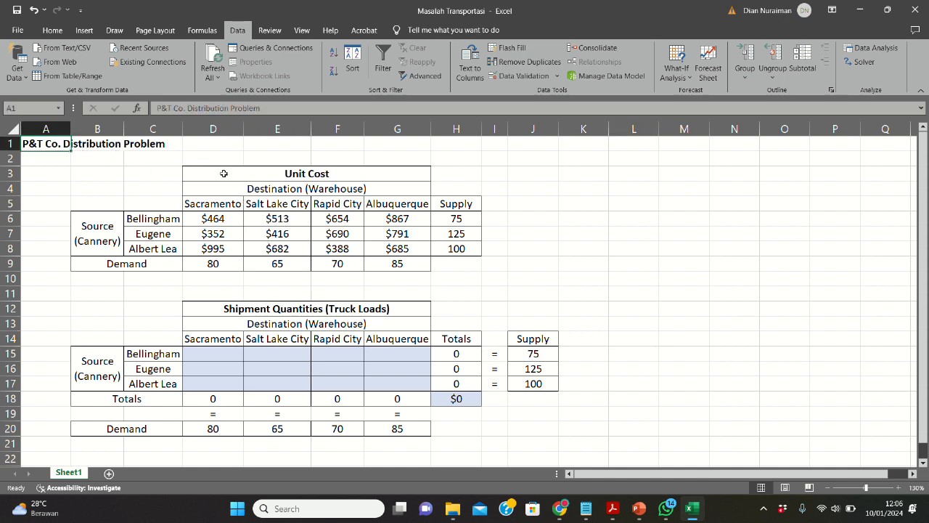
click(259, 172)
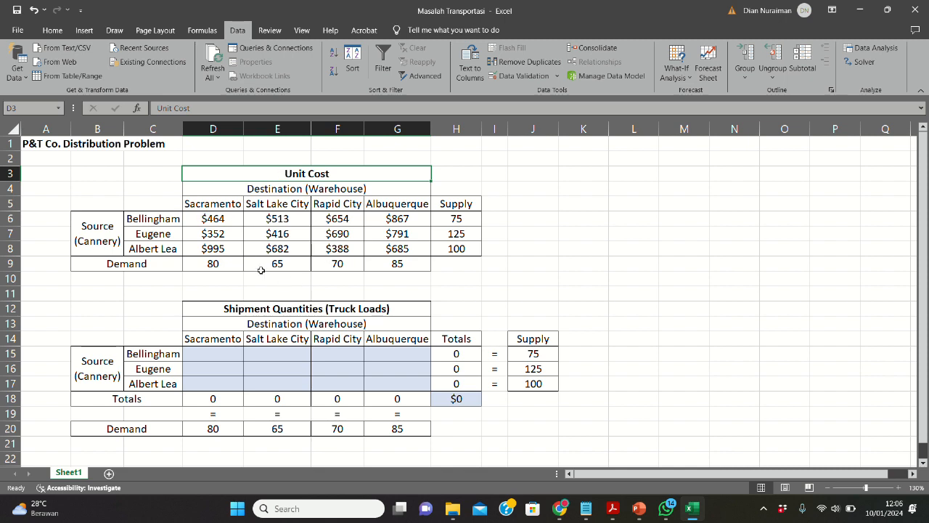
click(116, 236)
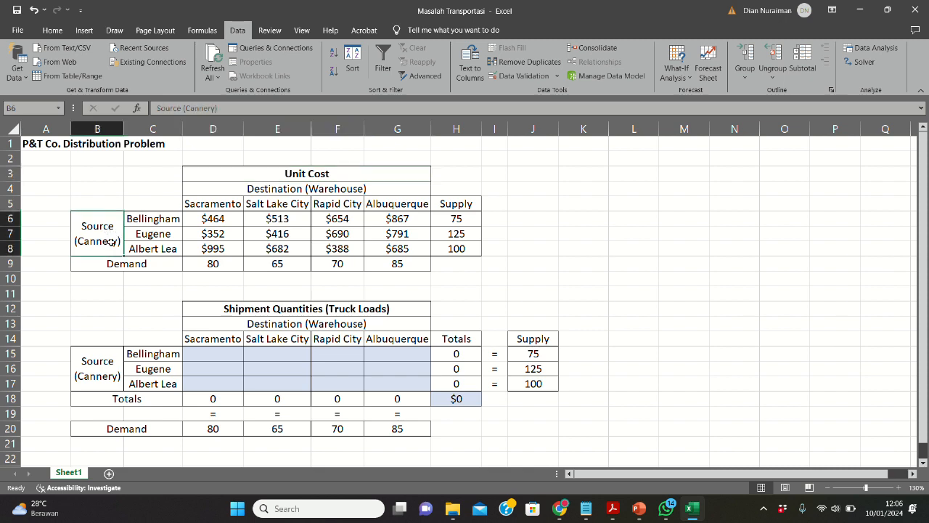
click(156, 220)
click(156, 233)
click(159, 250)
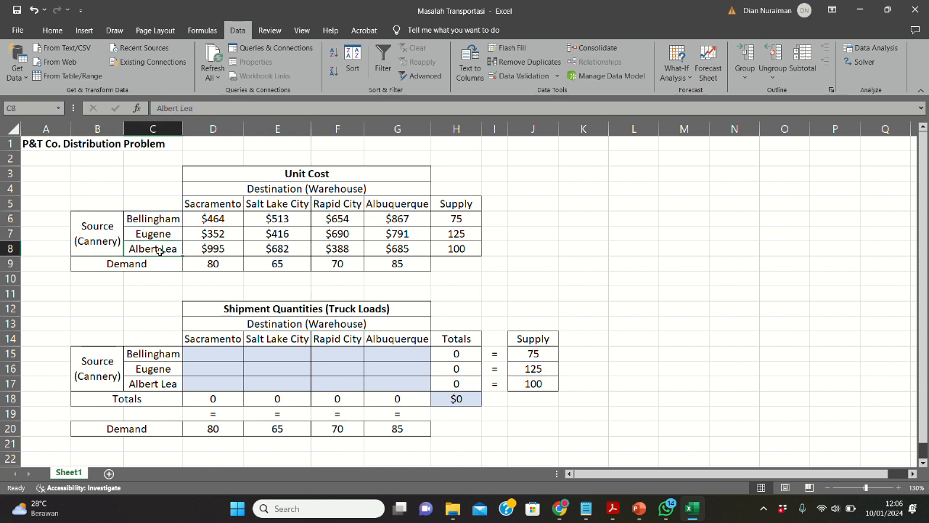
click(280, 186)
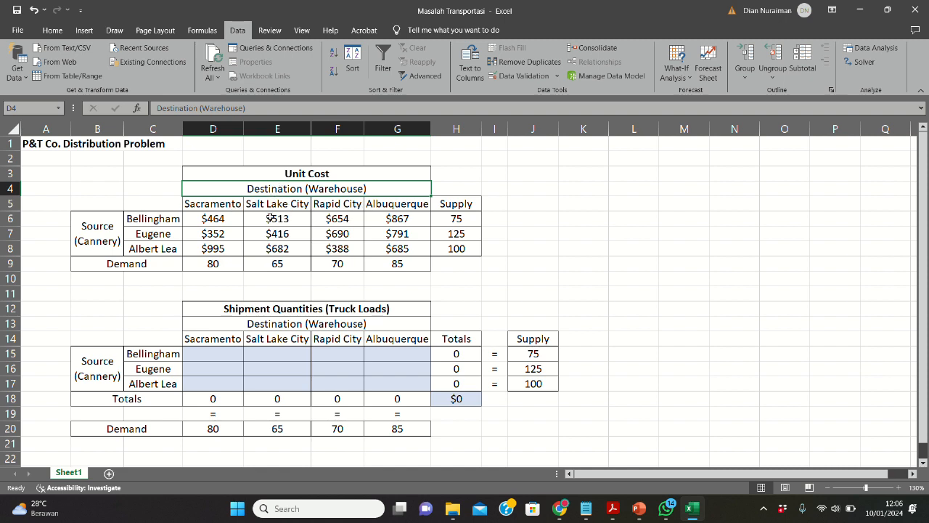
drag(214, 217, 398, 249)
drag(215, 267, 387, 269)
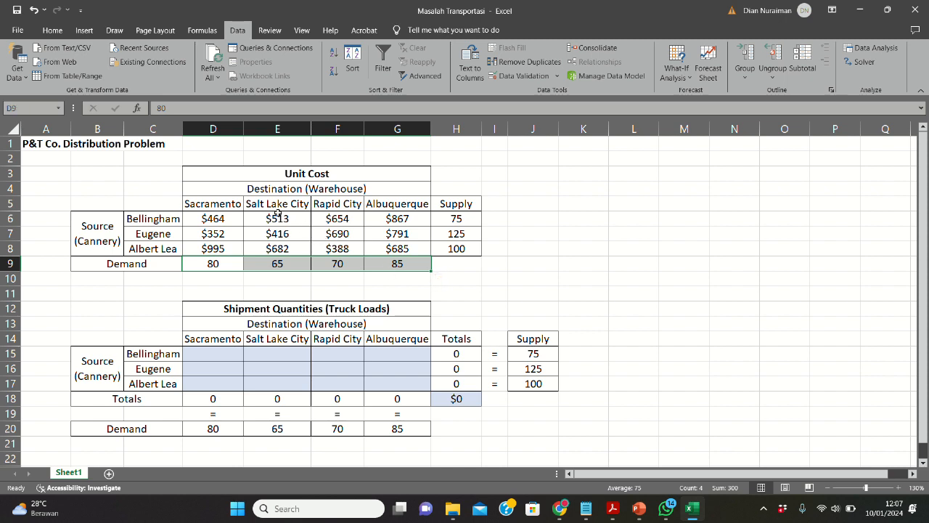
drag(454, 217, 458, 243)
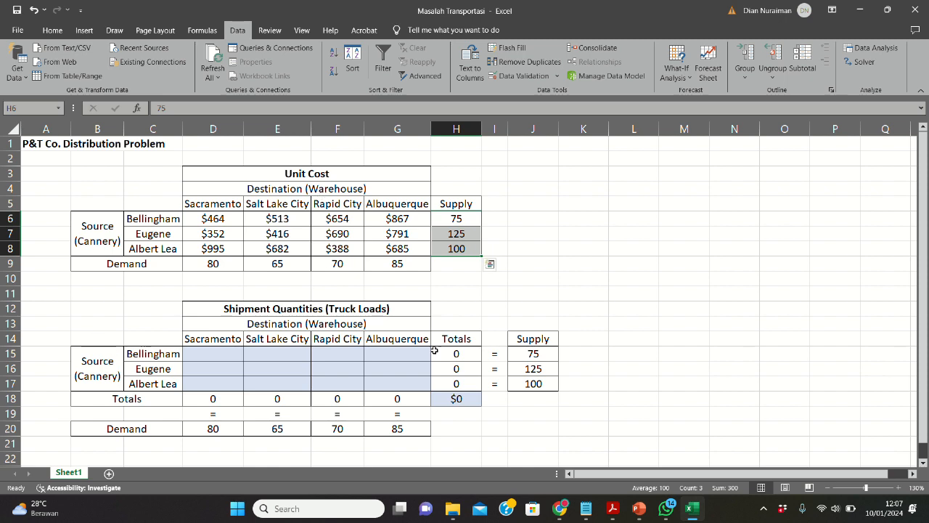
Review the Shipment Quantities table's heading, the decision cells D15:G17 and the Totals row label
click(276, 307)
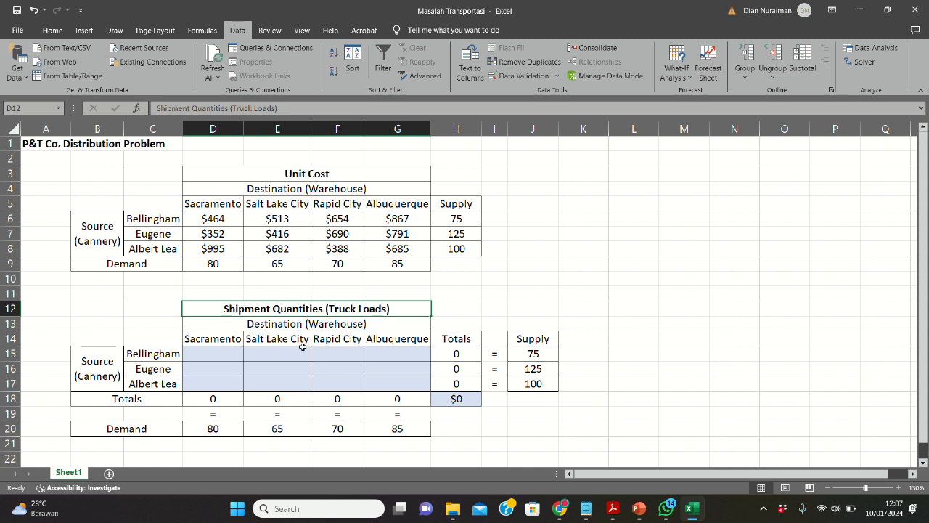
drag(209, 355, 410, 389)
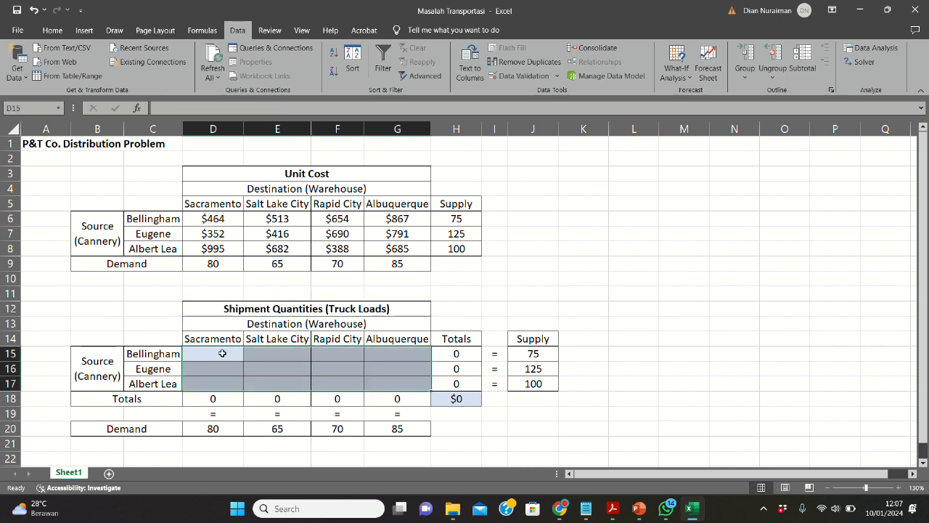
drag(222, 351, 390, 386)
click(157, 400)
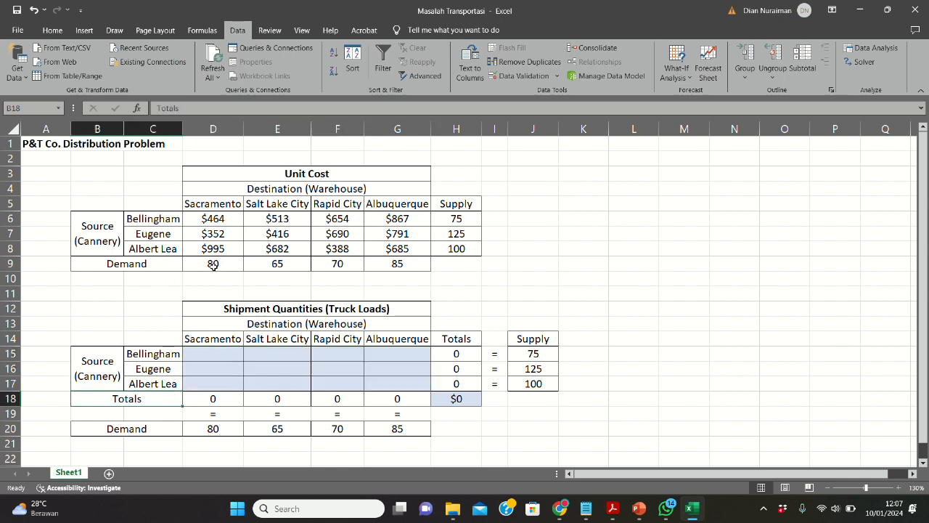
Inspect the Sacramento demand formula in D20, and link the Salt Lake City demand in E20 with =E9
click(208, 431)
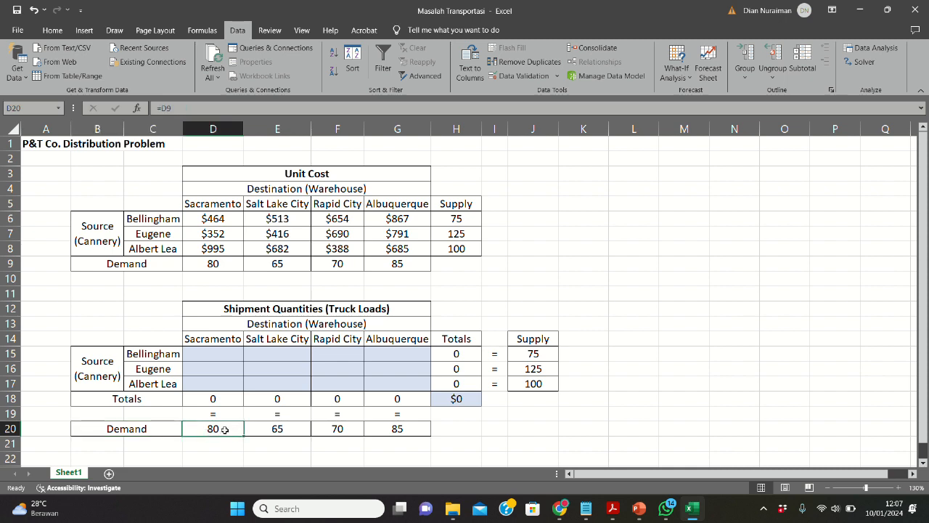
double_click(225, 430)
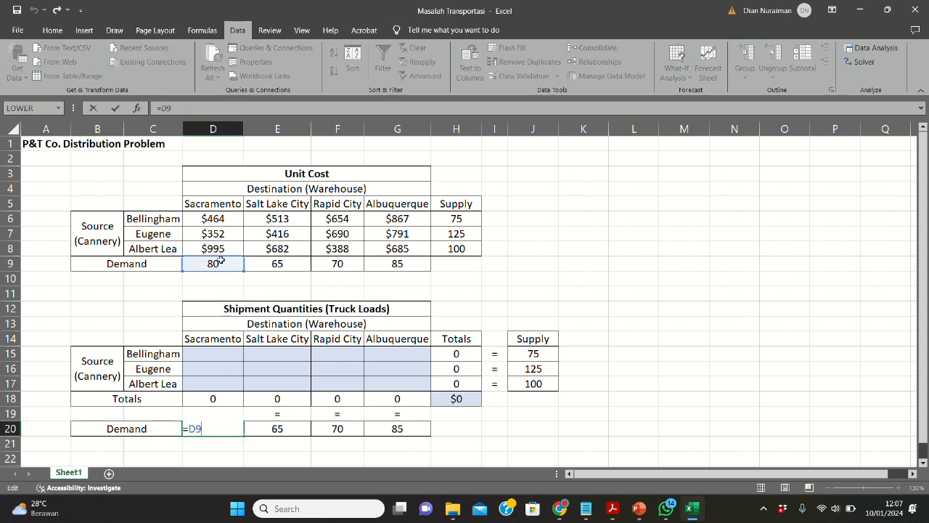
key(Return)
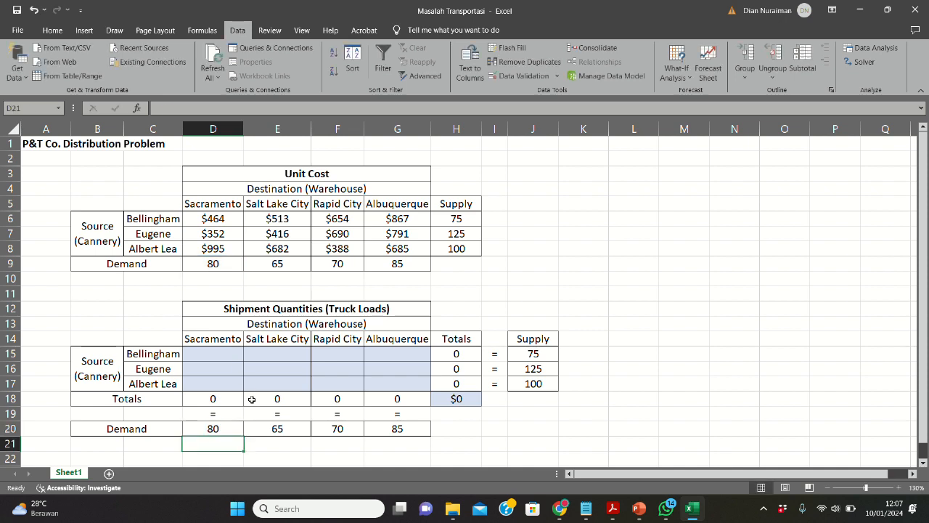
click(277, 424)
text(=)
click(283, 267)
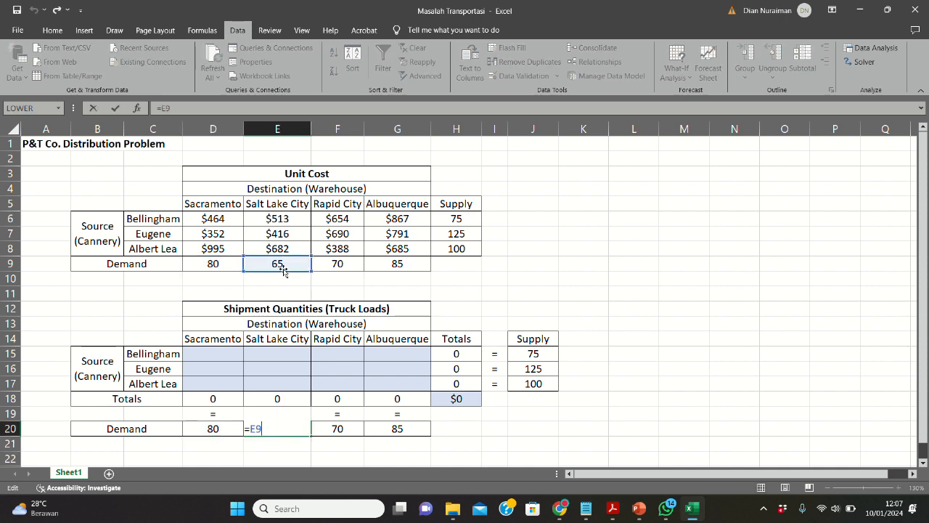
key(Return)
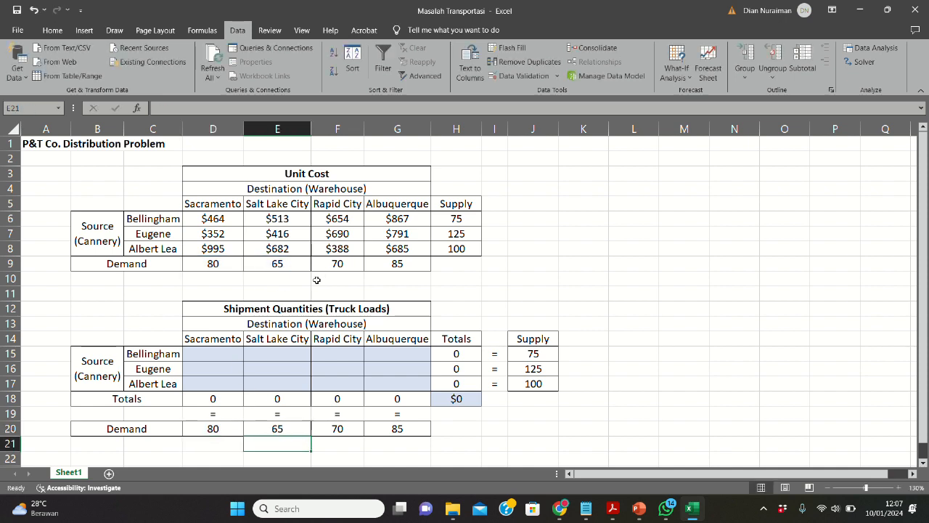
Inspect the formulas in the Totals row, D18 to G18, for each destination warehouse
click(208, 398)
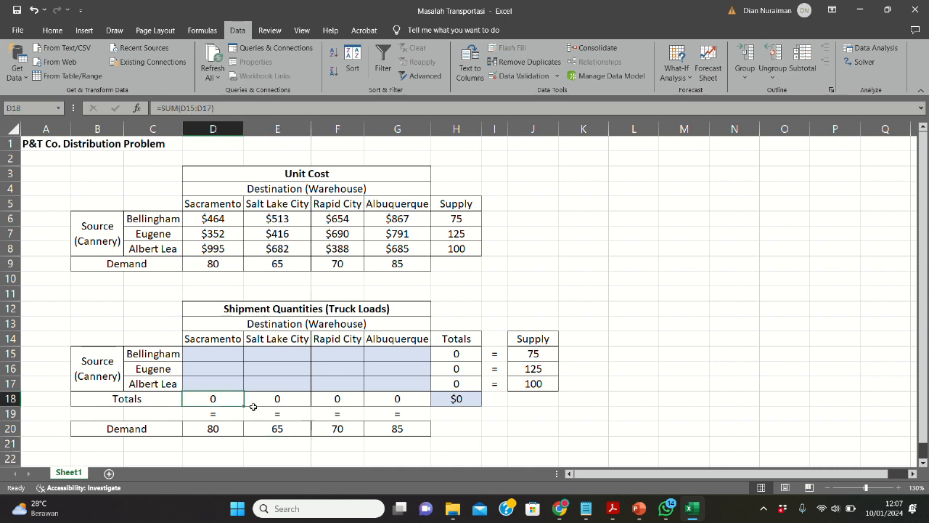
double_click(228, 402)
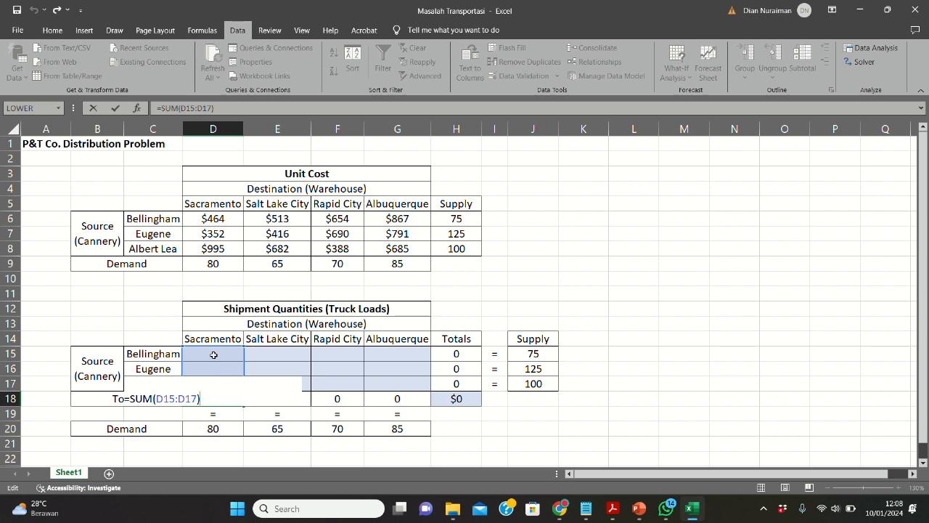
key(Escape)
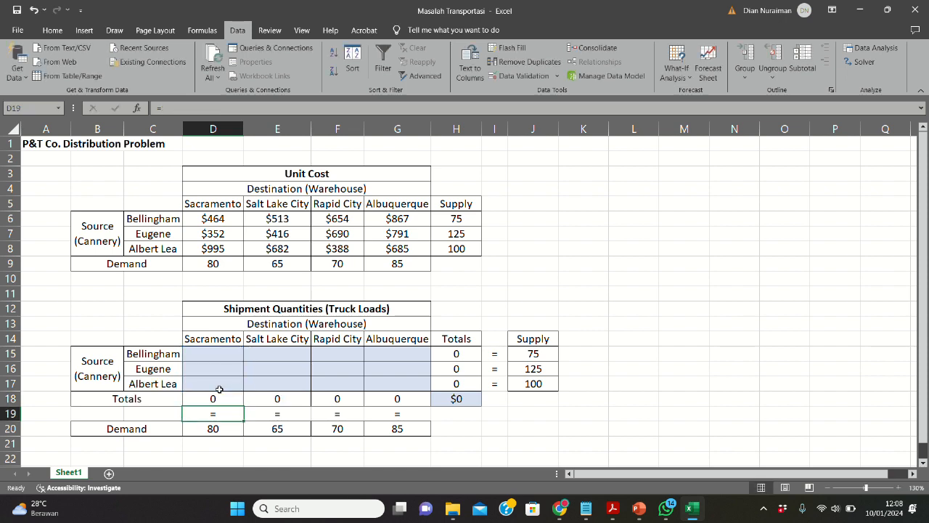
click(270, 405)
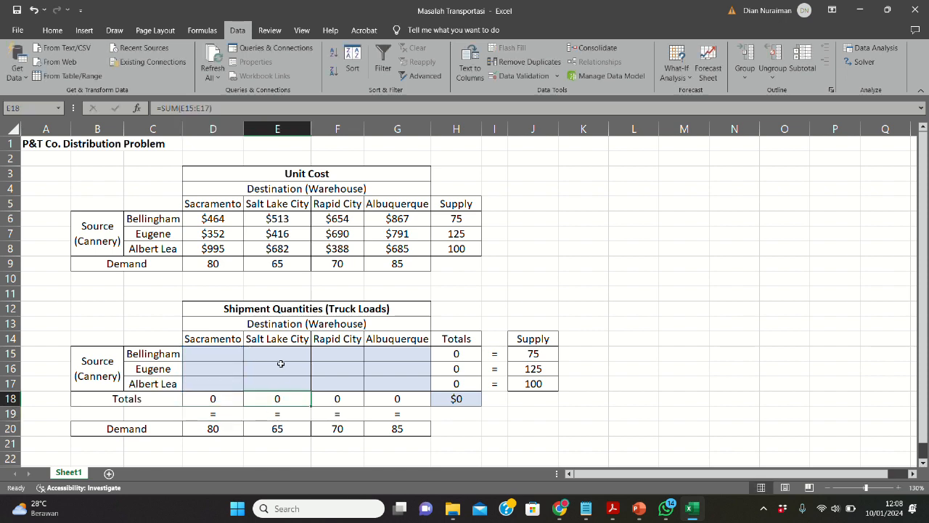
click(340, 404)
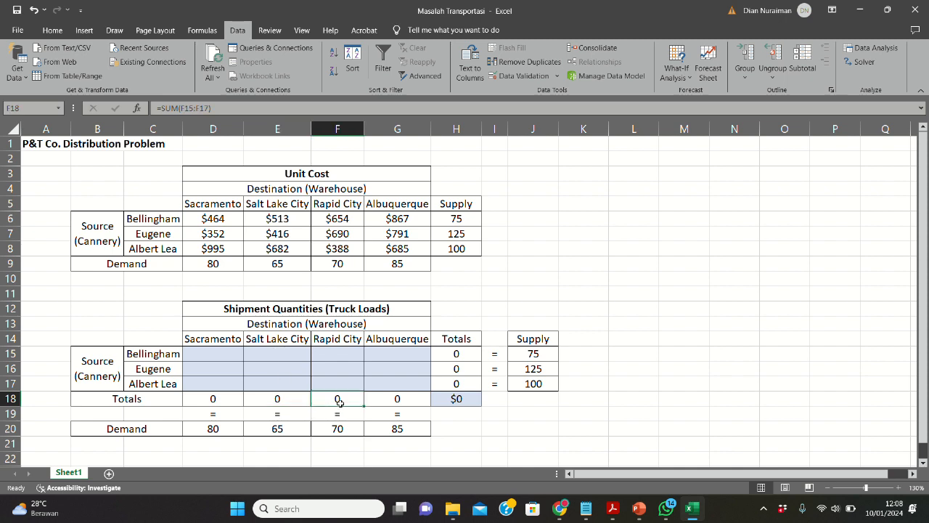
click(390, 397)
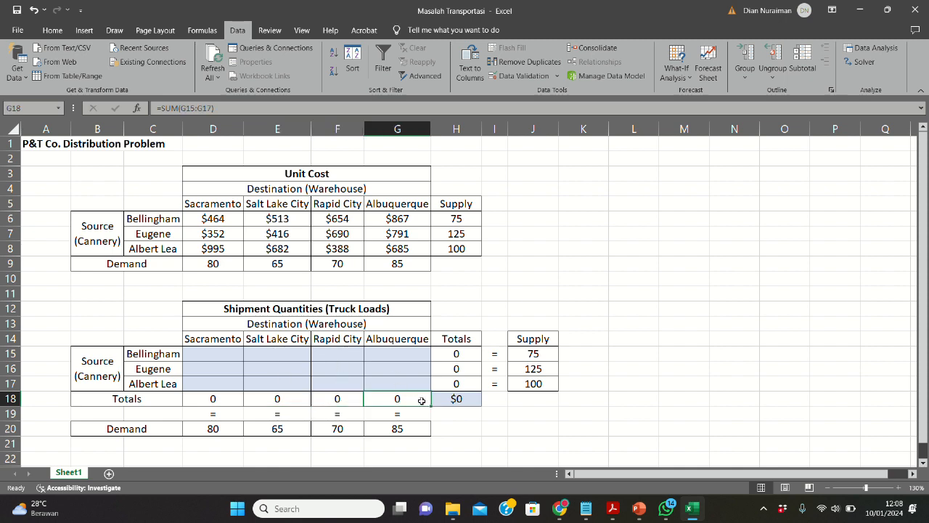
Inspect the cannery total formulas in H15 and H16 and the shipment cells they cover
click(457, 353)
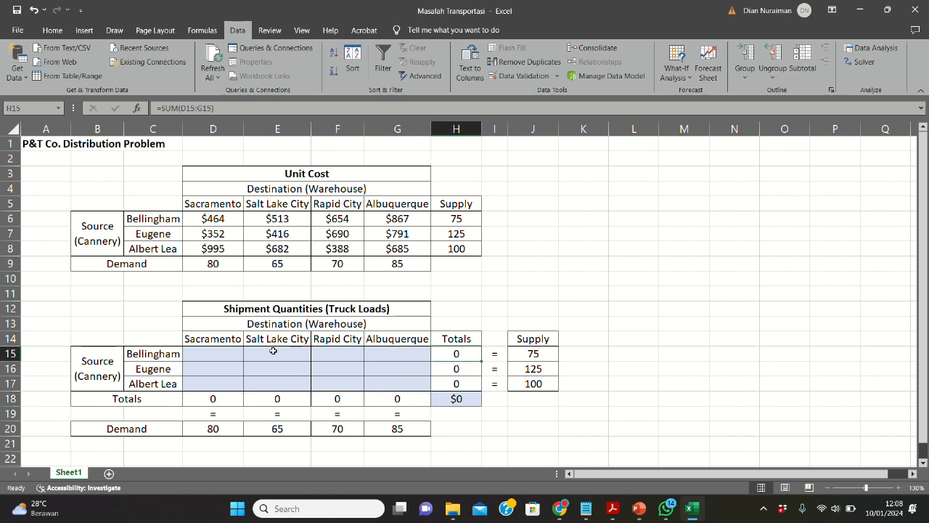
drag(220, 353, 394, 354)
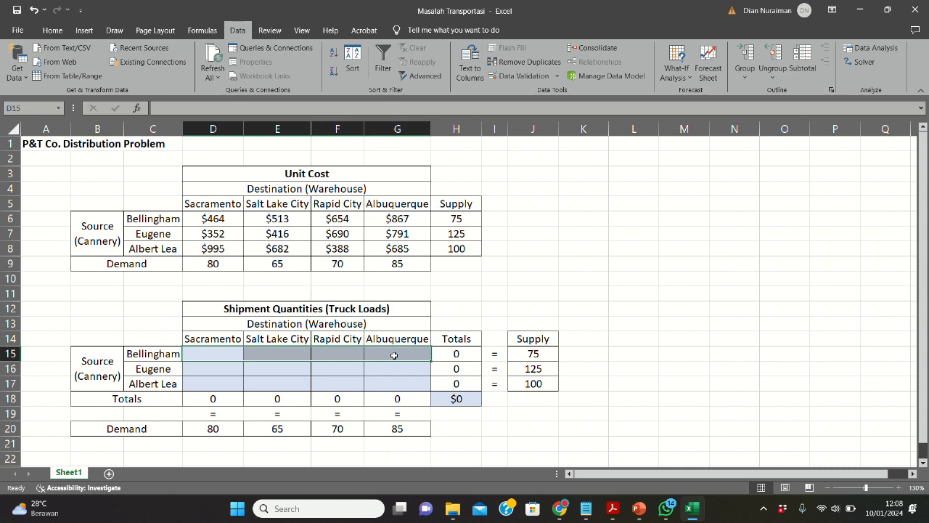
click(458, 355)
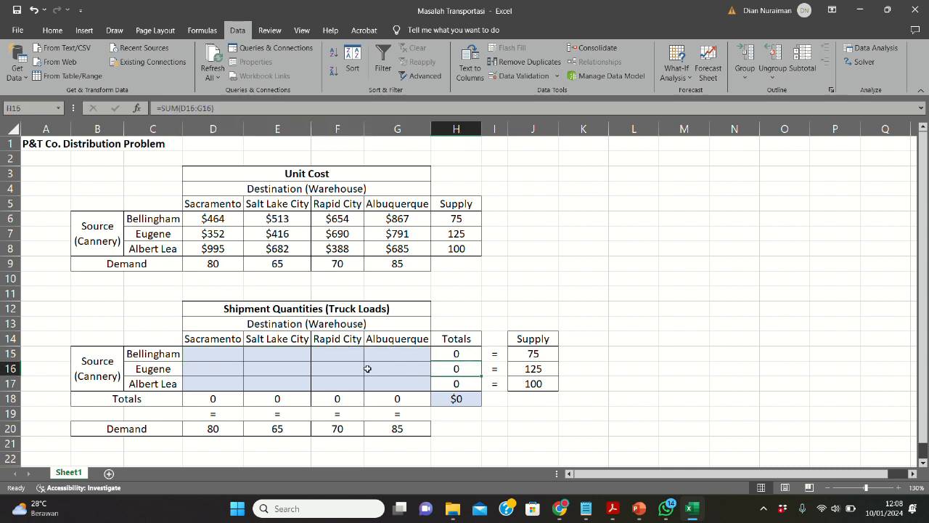
double_click(453, 368)
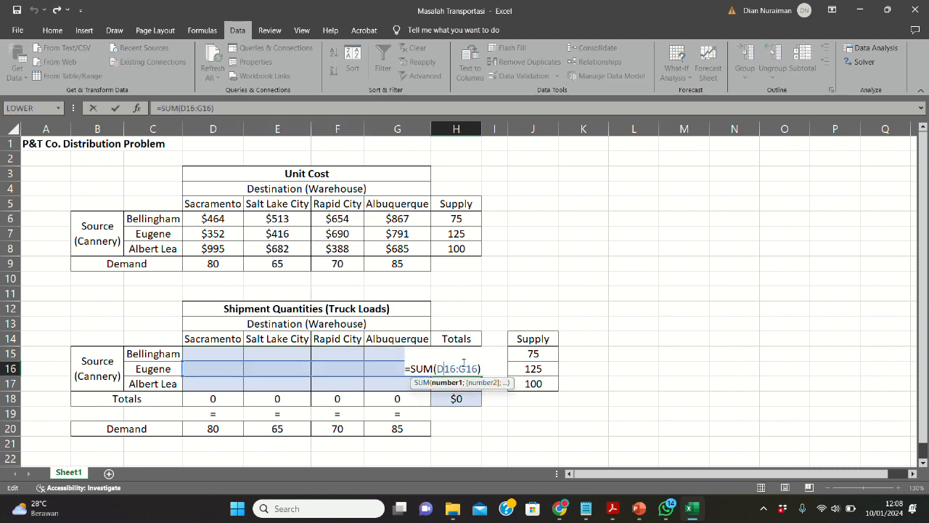
key(Return)
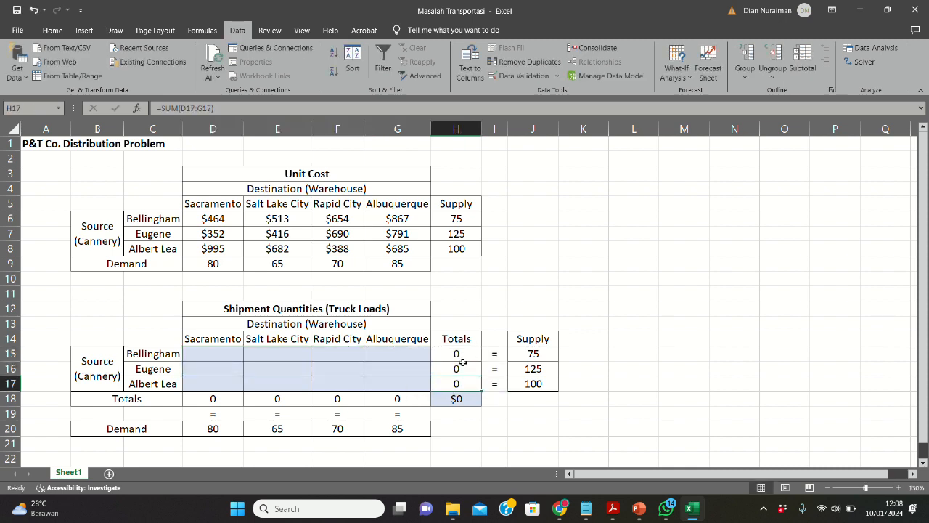
Examine the total cost cell H18 and how the unit costs in D6:G8 pair with the shipment cells in D15:G17
click(470, 400)
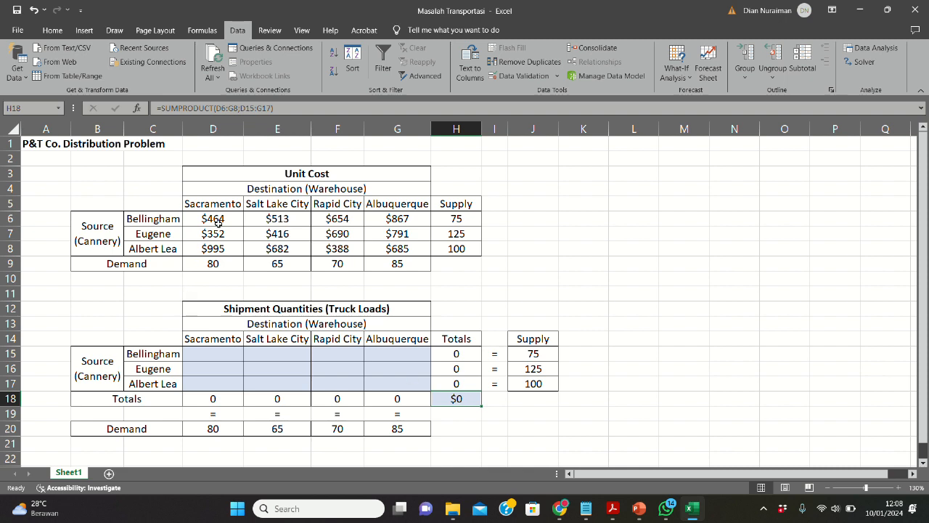
click(225, 220)
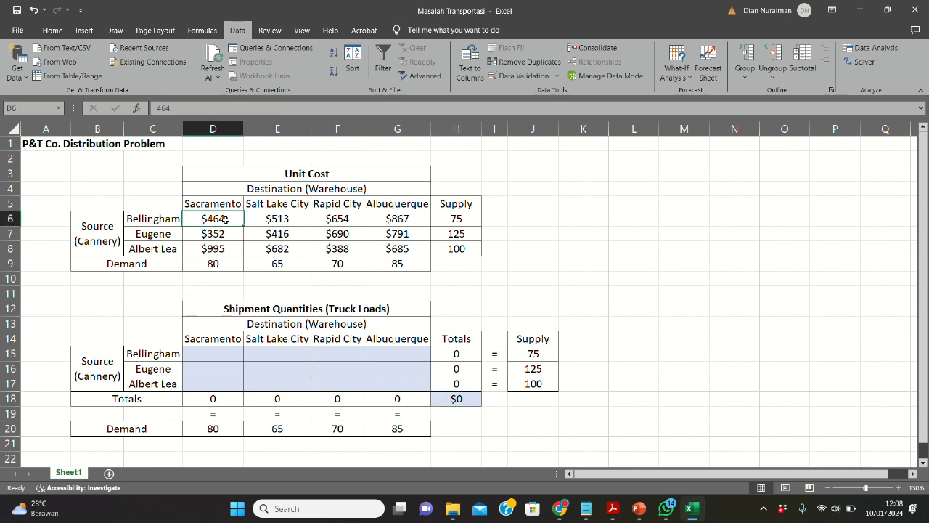
click(218, 352)
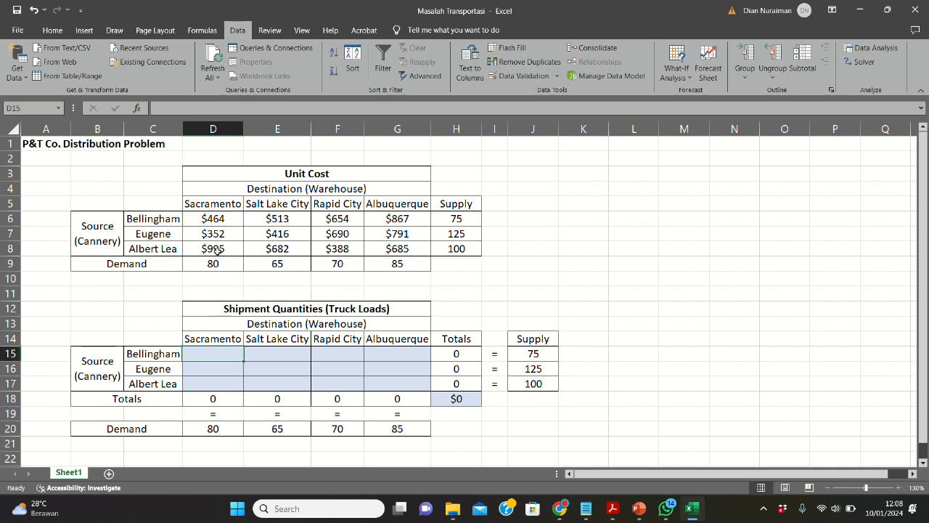
click(221, 223)
click(283, 219)
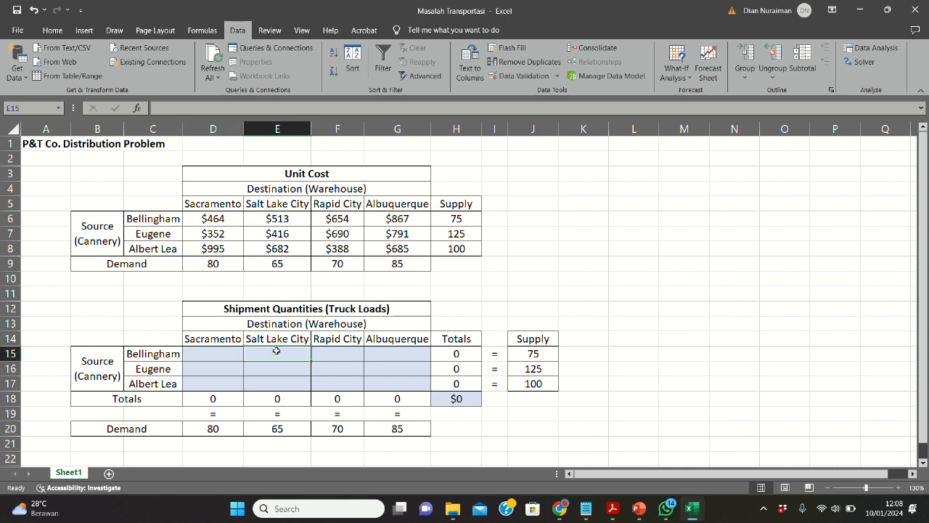
click(343, 215)
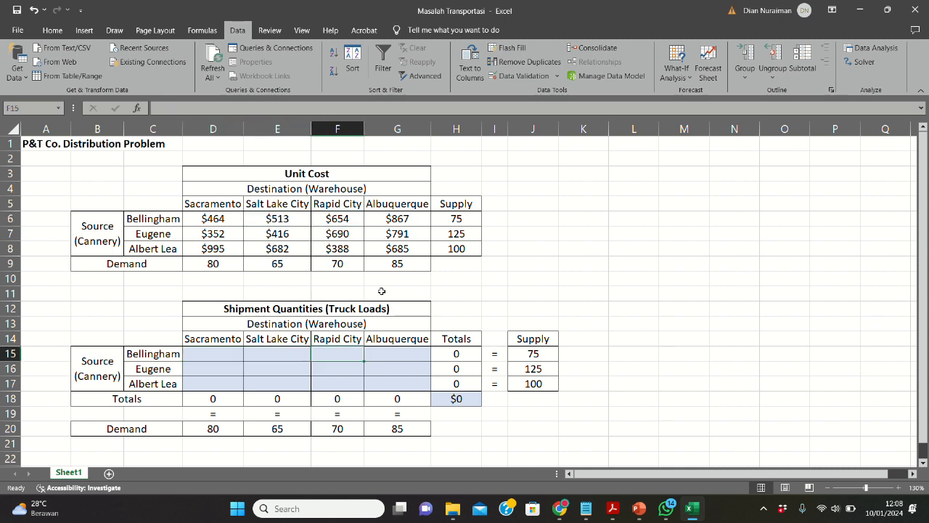
click(400, 222)
click(404, 352)
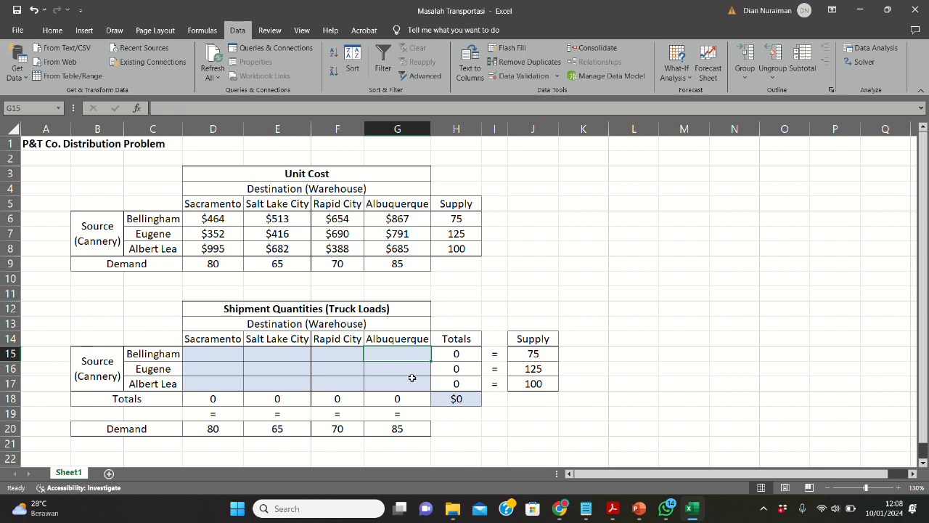
click(390, 387)
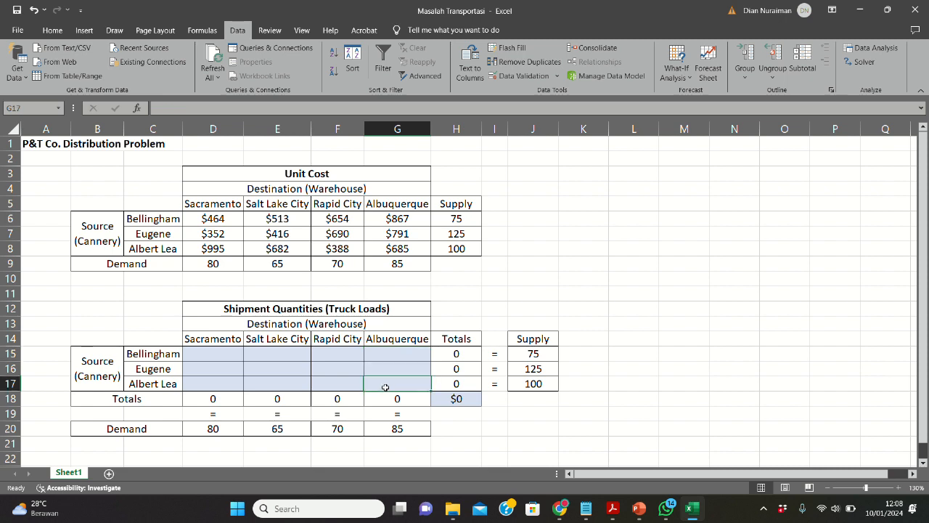
Open the total cost formula in H18 to examine its two SUMPRODUCT ranges, leaving the formula as is
double_click(465, 398)
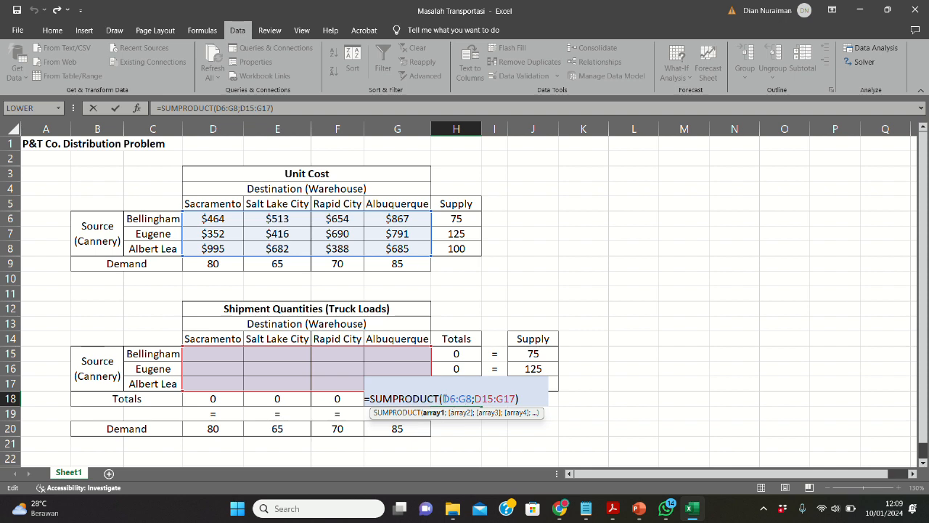
drag(442, 398, 465, 398)
key(ctrl+Return)
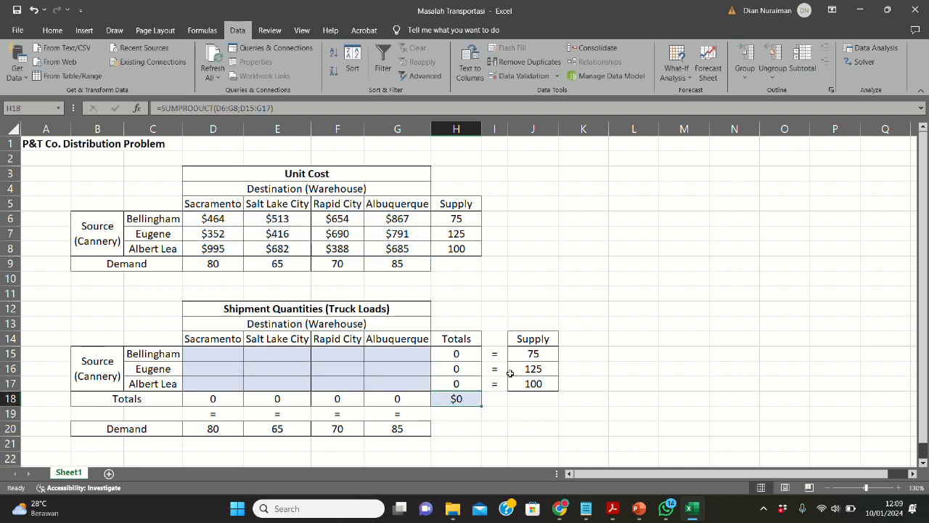
Inspect the Supply formulas in J15 to J17 and the unit cost table cells they refer to, leaving them as they are
click(526, 355)
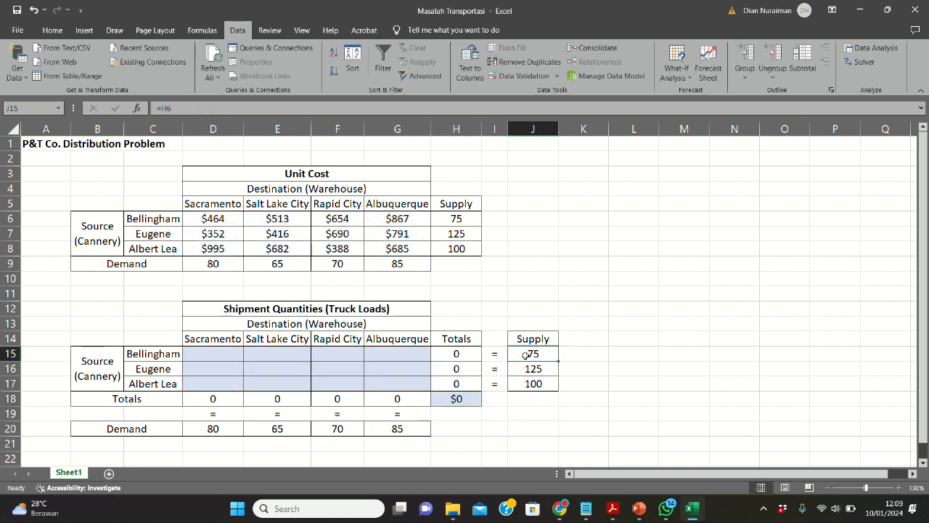
double_click(526, 355)
key(Return)
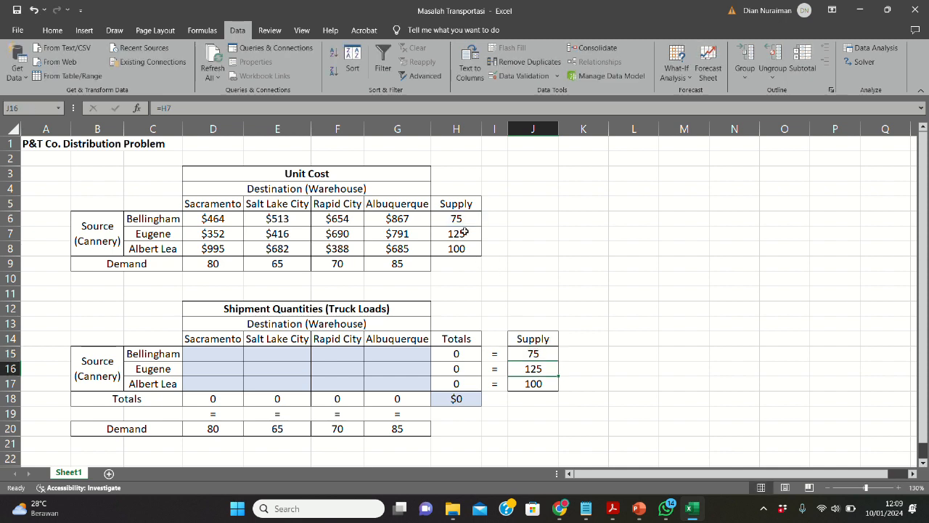
double_click(545, 370)
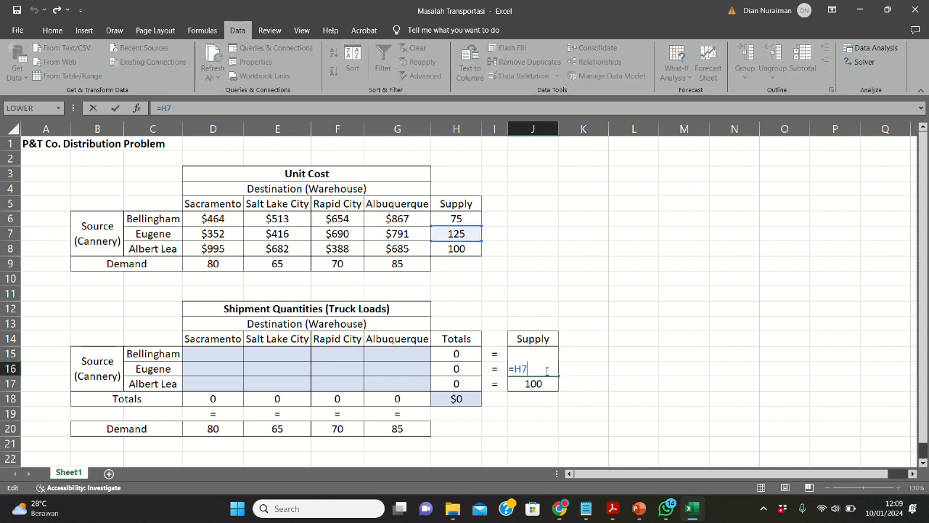
key(Return)
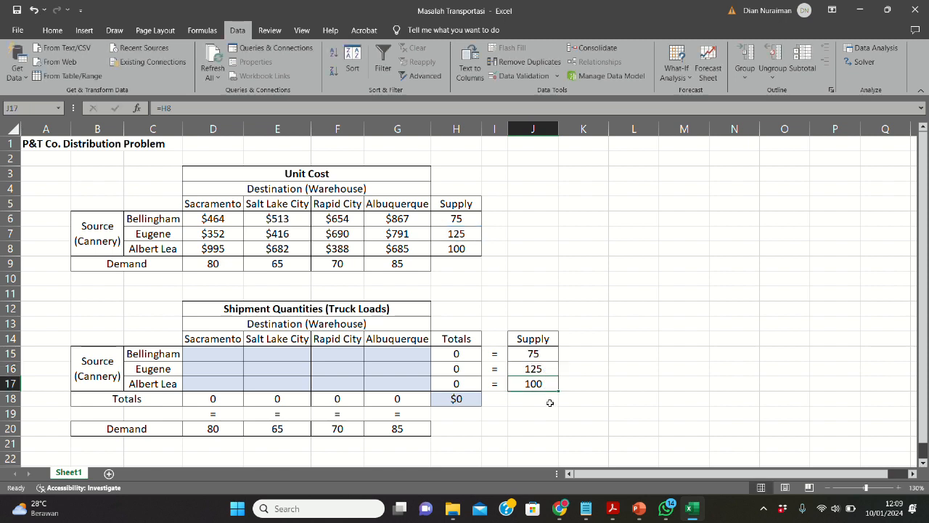
click(550, 402)
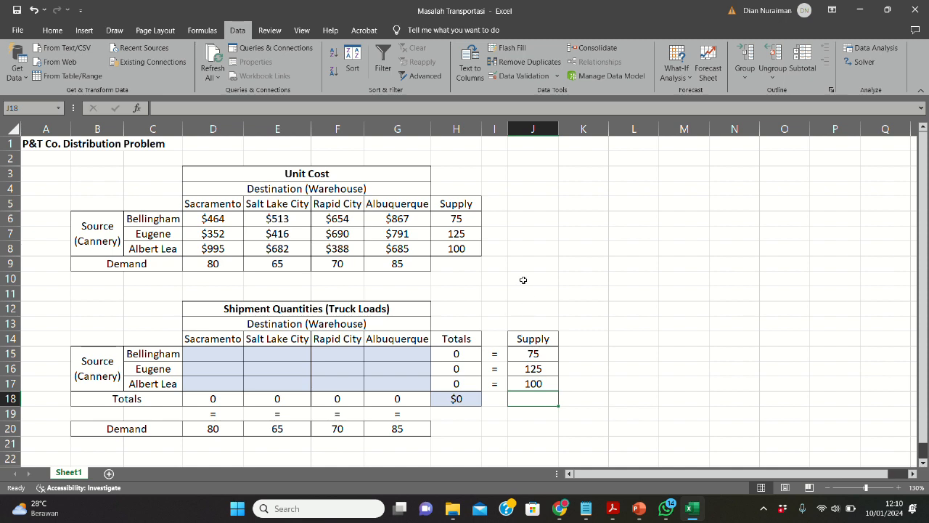
Open Solver and reset all of its options and cell selections
click(55, 31)
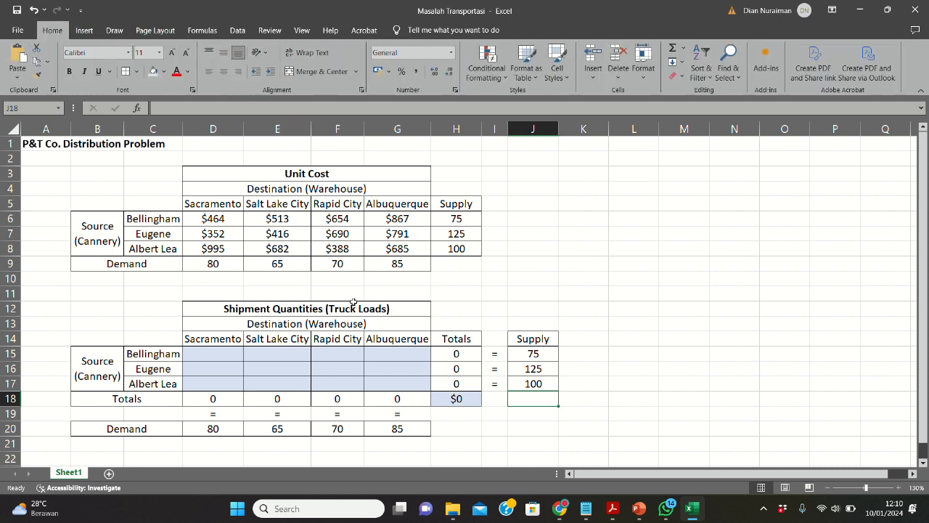
click(238, 30)
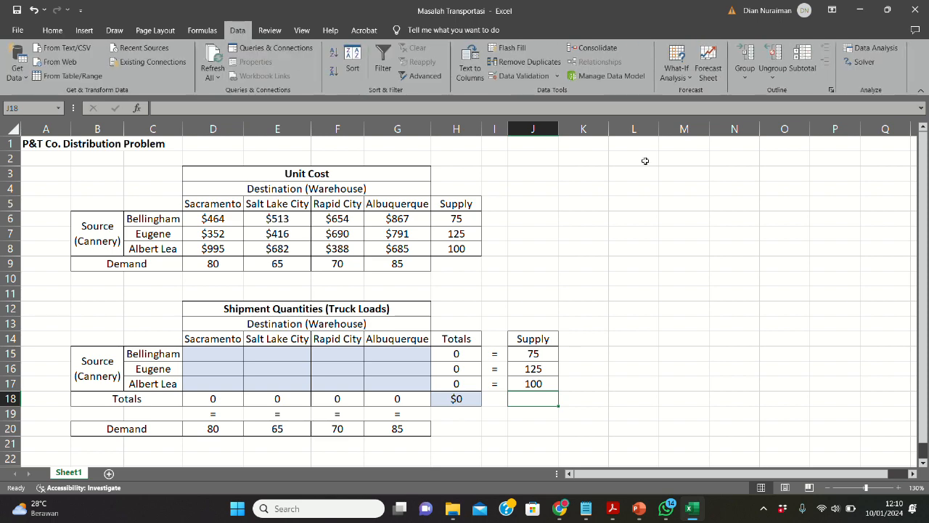
click(858, 63)
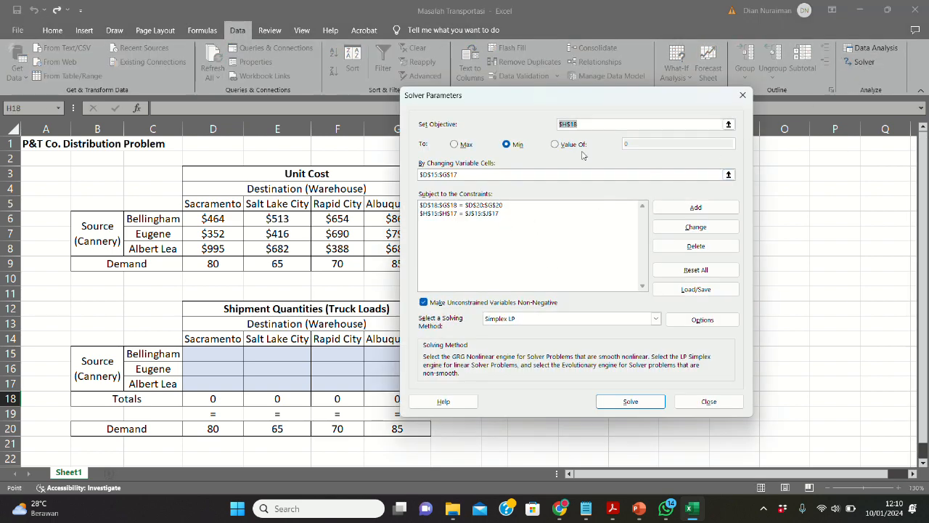
click(701, 273)
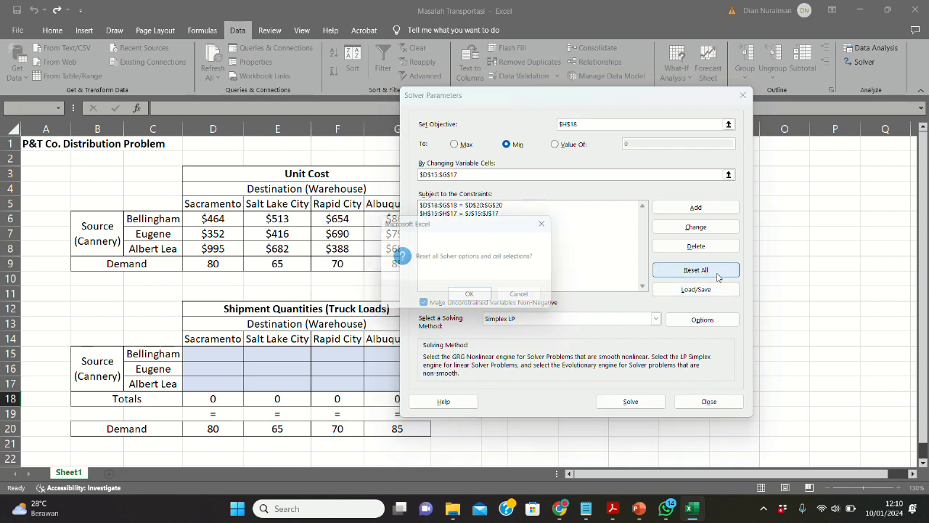
click(480, 298)
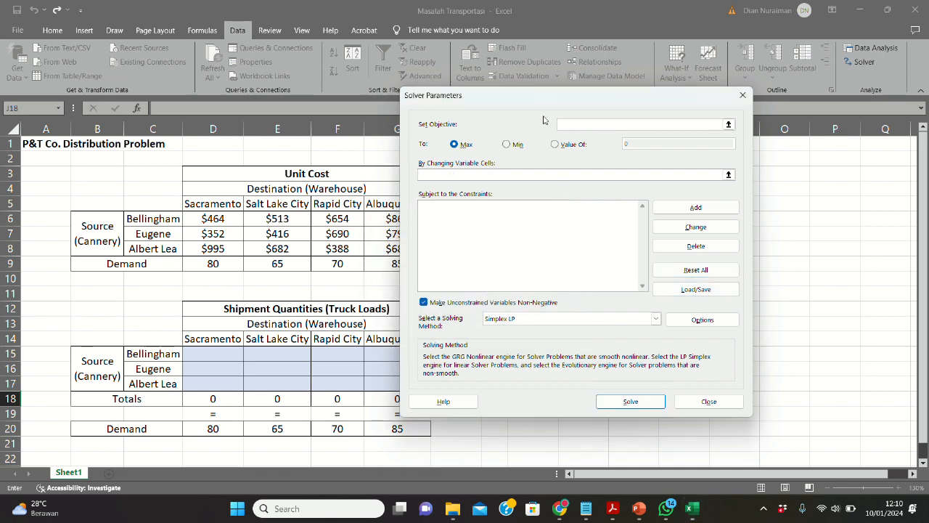
Set the Solver objective to the total cost cell H18 and have it minimised
drag(537, 100, 615, 107)
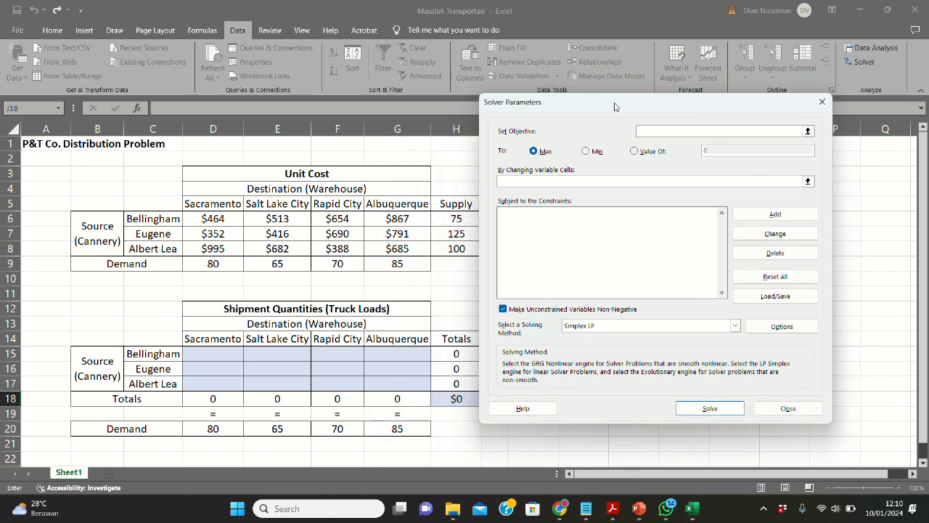
click(693, 131)
click(452, 399)
click(587, 151)
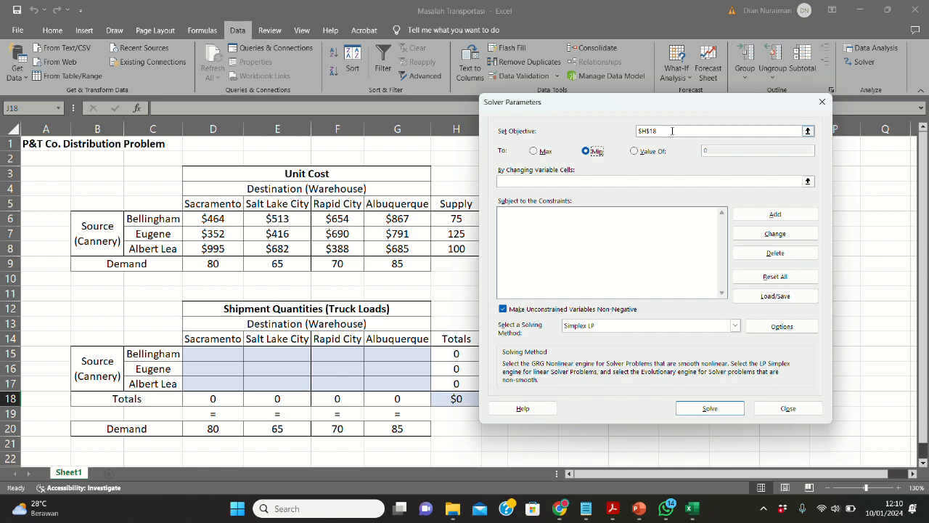
Set the Solver's changing variable cells to the shipment quantities in D15:G17
click(541, 181)
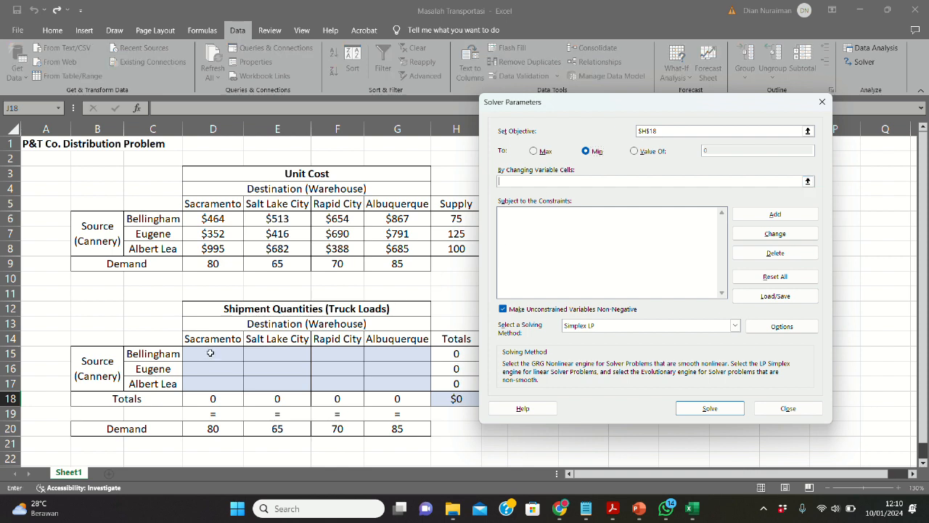
drag(215, 351, 395, 383)
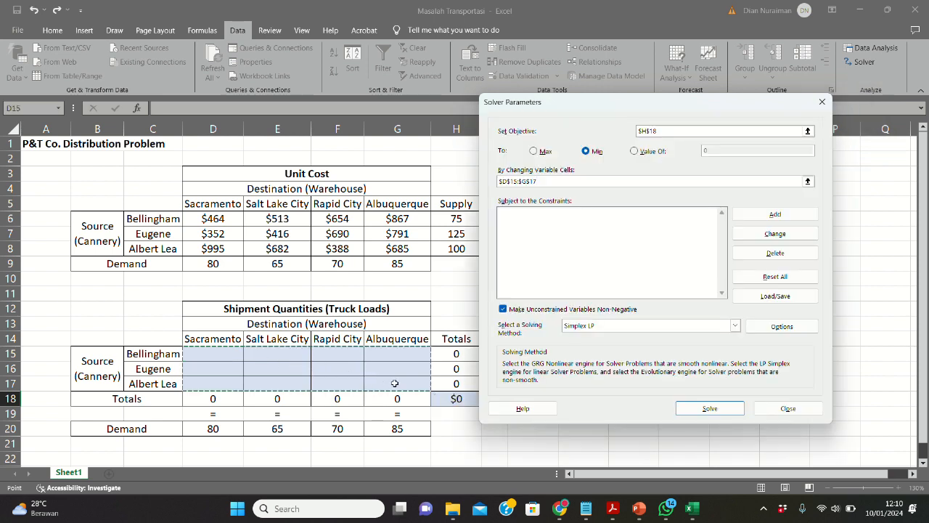
click(602, 231)
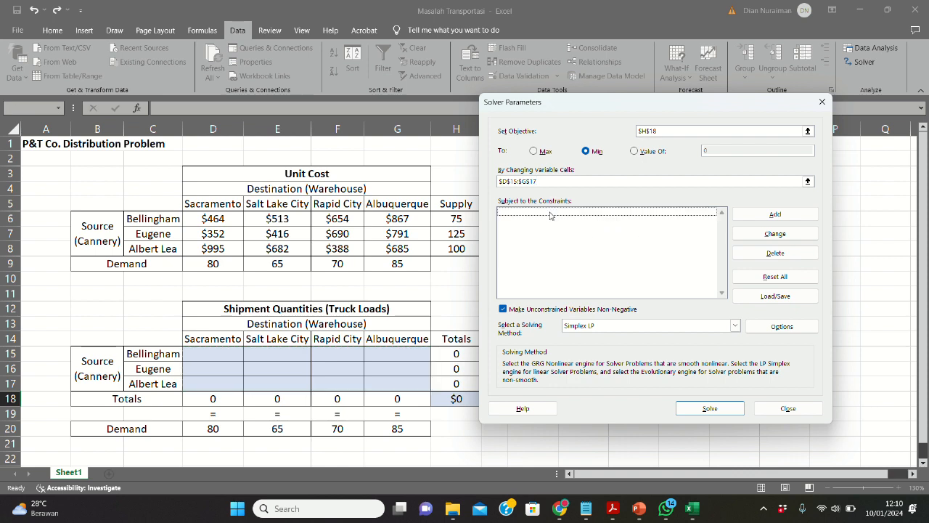
Add a Solver constraint making the warehouse totals D18:G18 equal to the demand cells D20:G20
click(788, 216)
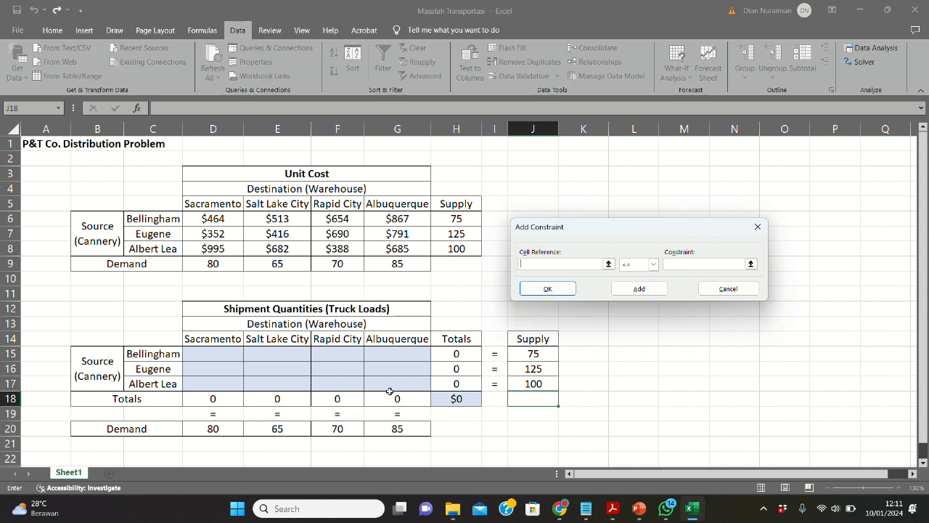
drag(222, 399, 378, 401)
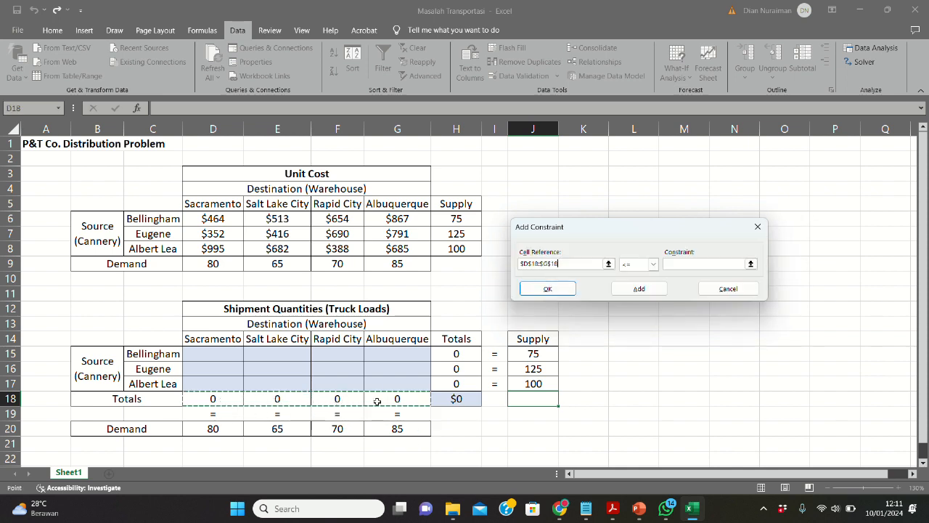
click(652, 265)
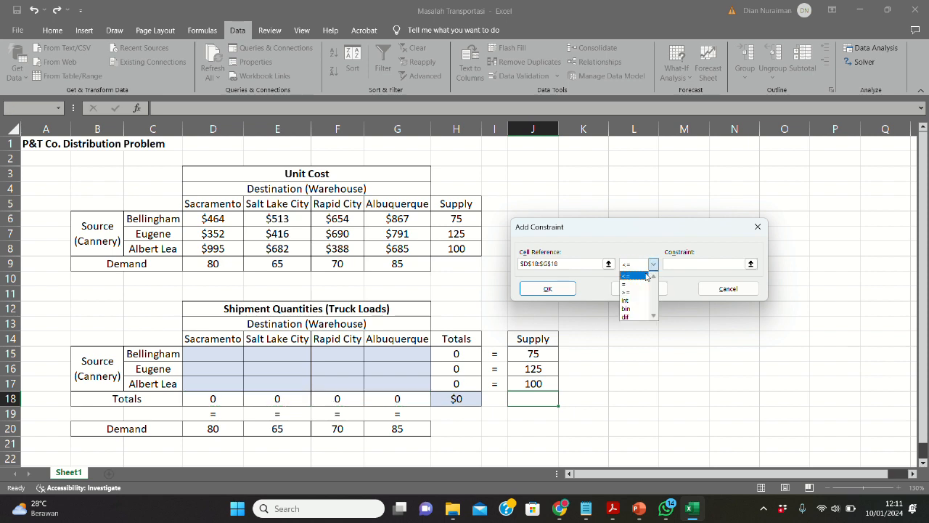
click(640, 281)
drag(221, 428, 374, 425)
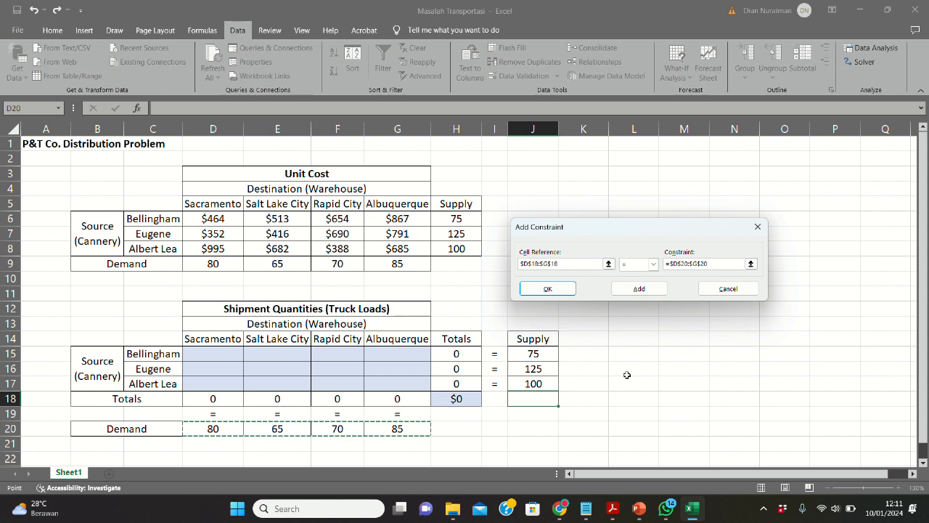
click(639, 289)
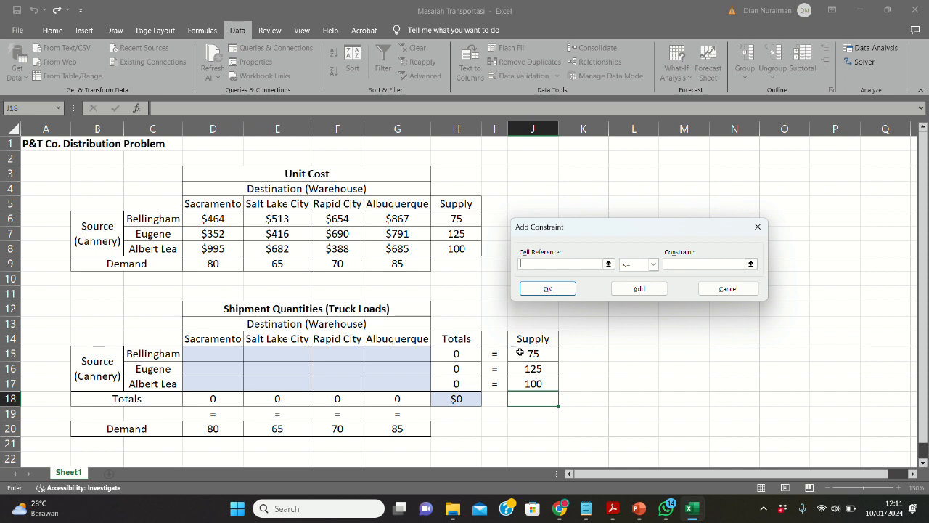
Add a Solver constraint making the cannery totals H15:H17 equal to the supply cells J15:J17, and return to the Solver parameters
click(459, 354)
drag(460, 353, 456, 377)
click(632, 269)
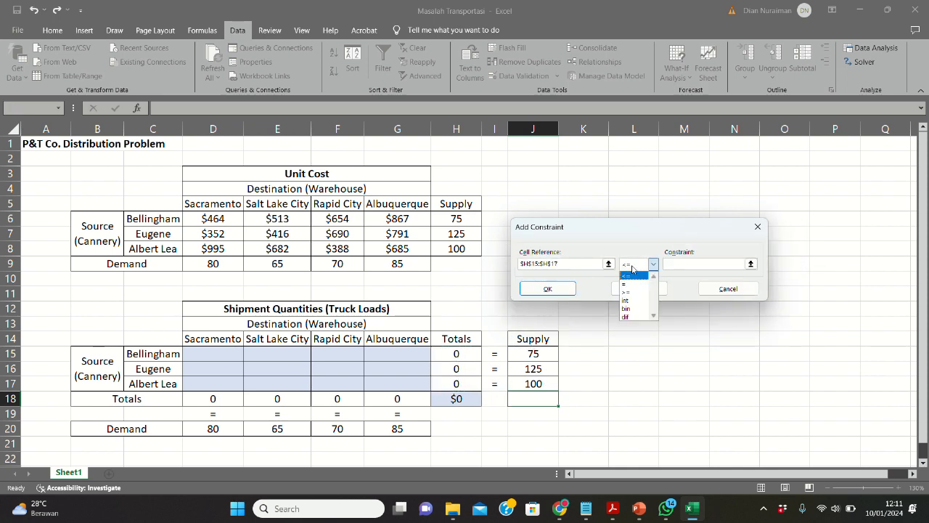
click(637, 284)
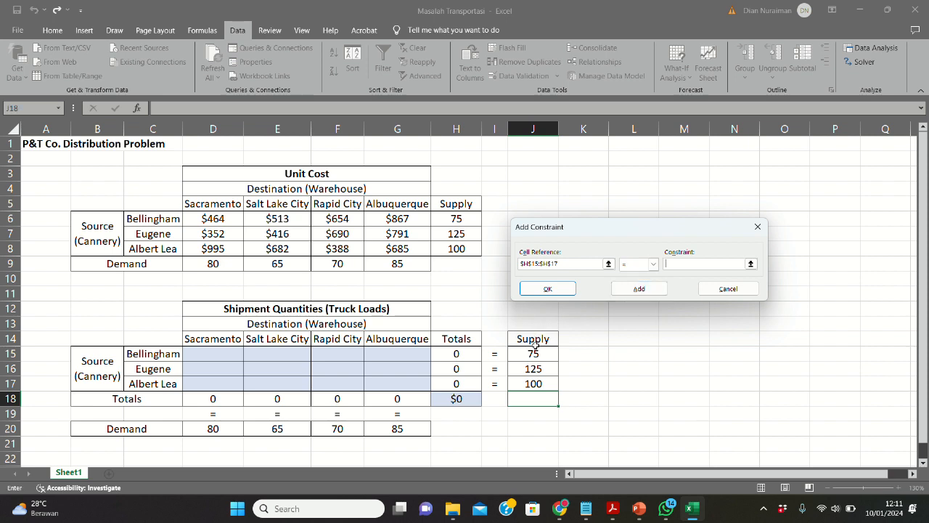
drag(536, 354, 549, 374)
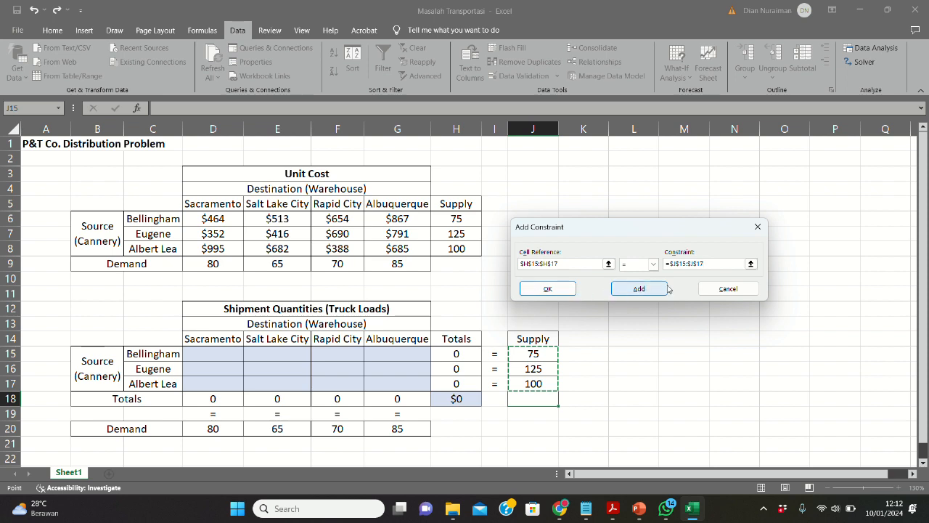
click(565, 293)
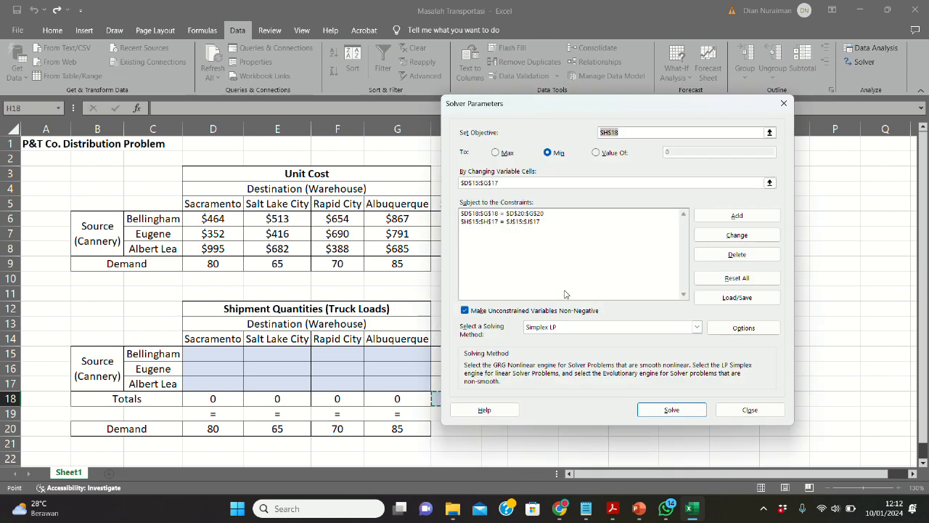
Choose Simplex LP as the solving method, solve the model and close the Solver results
click(610, 328)
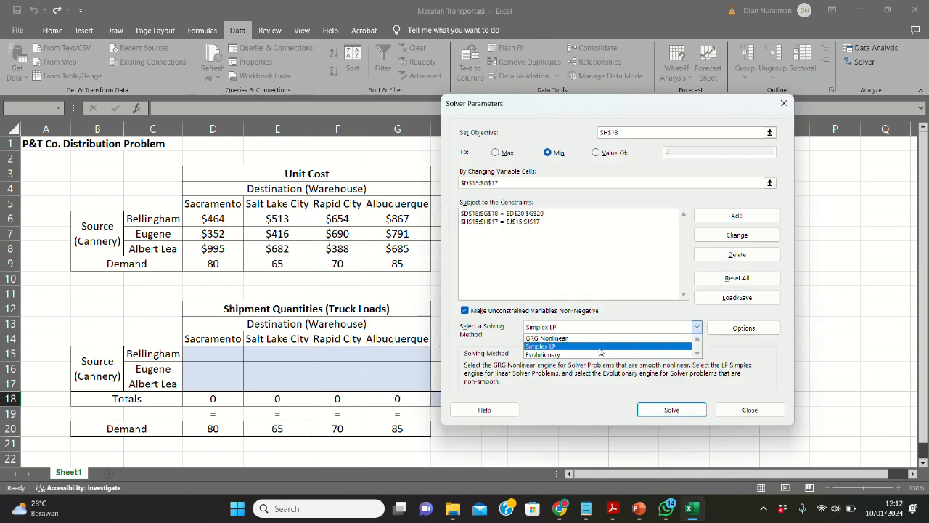
click(595, 348)
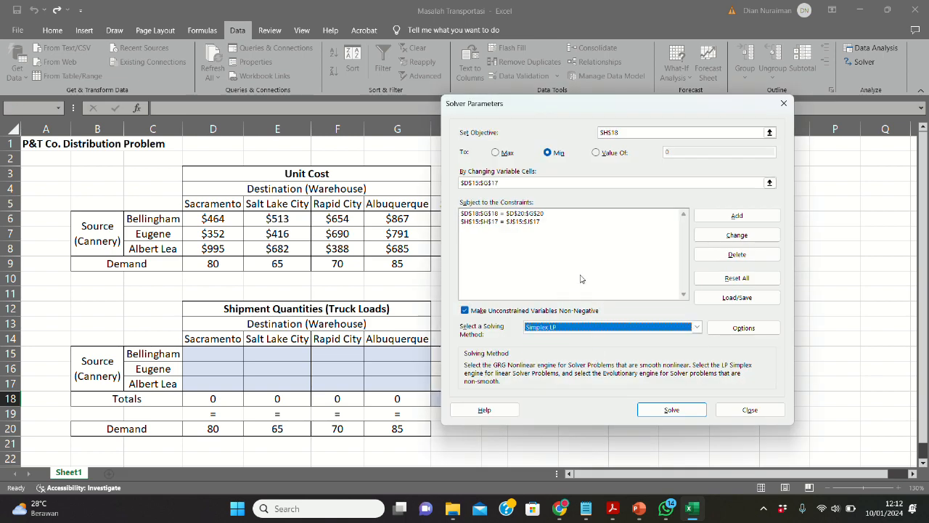
click(671, 411)
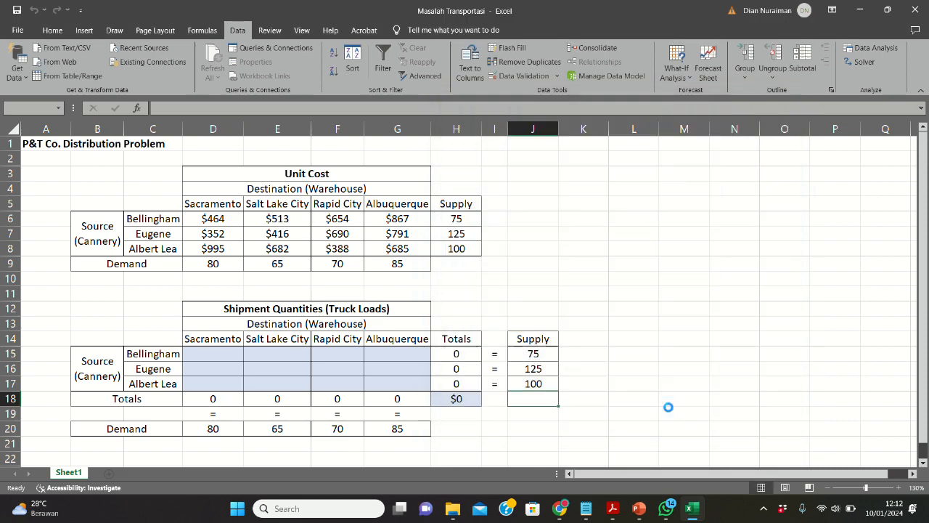
click(337, 278)
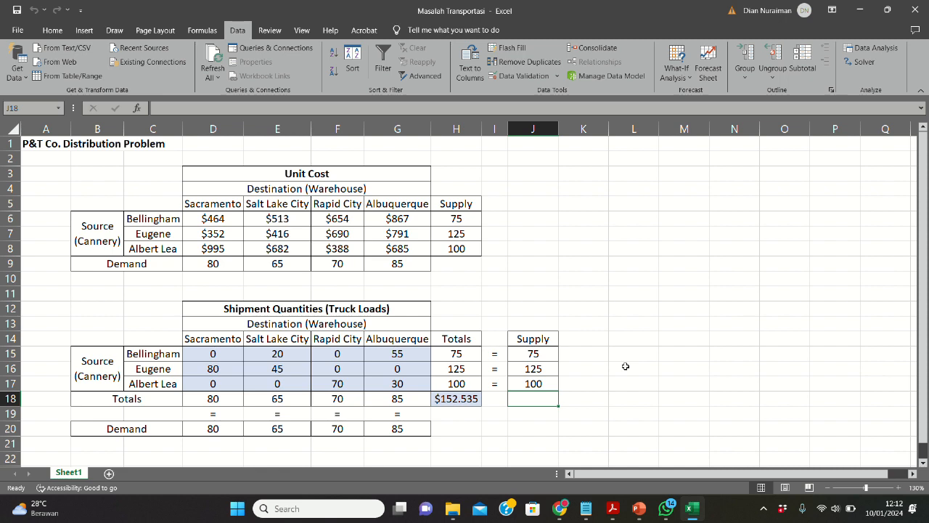
Examine the solved shipments from Bellingham to each warehouse in row 15 and compare their total with its supply
click(290, 355)
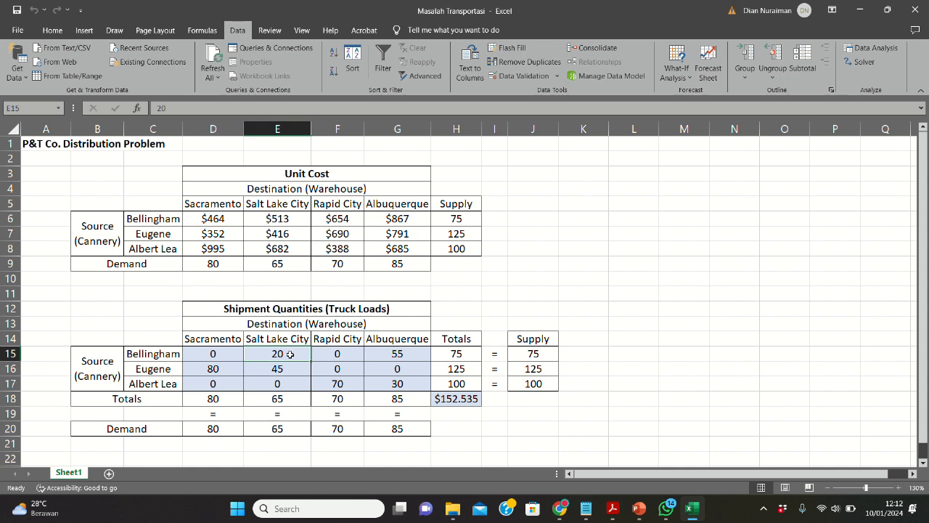
click(229, 359)
click(296, 355)
click(154, 355)
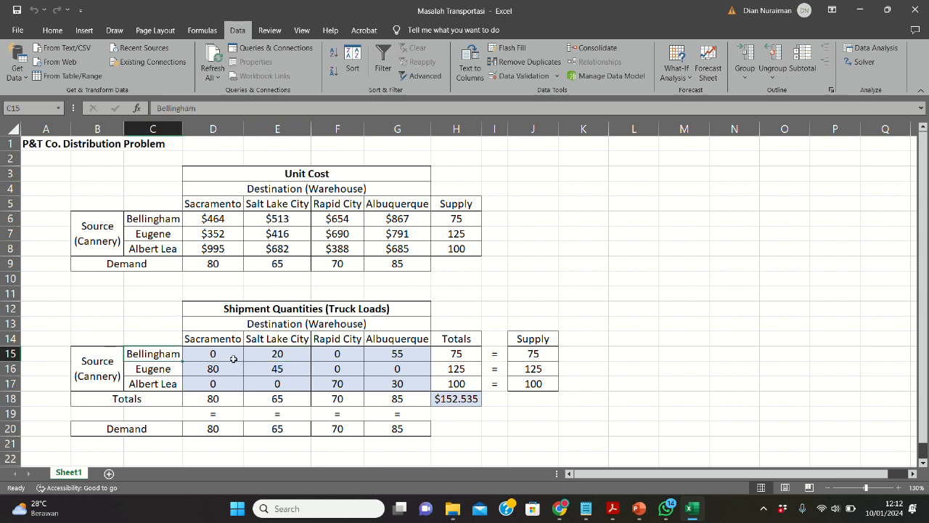
click(288, 356)
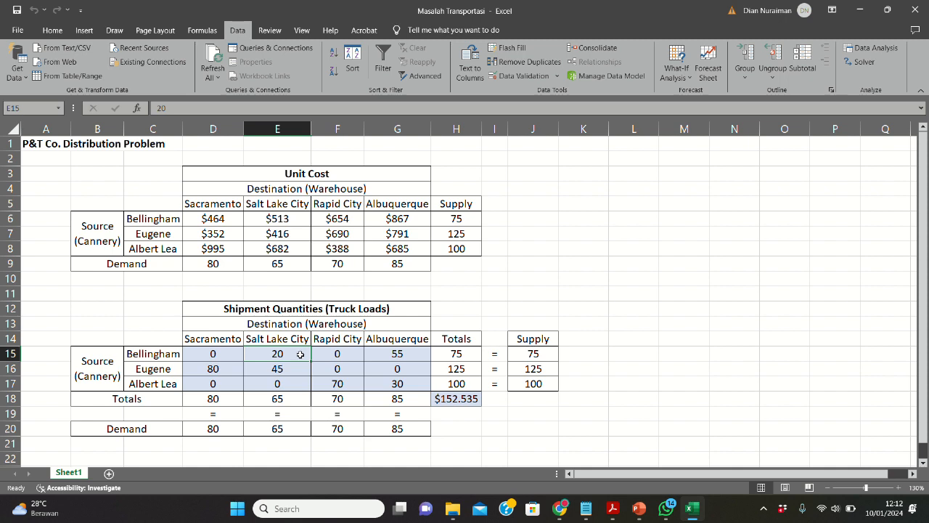
click(413, 356)
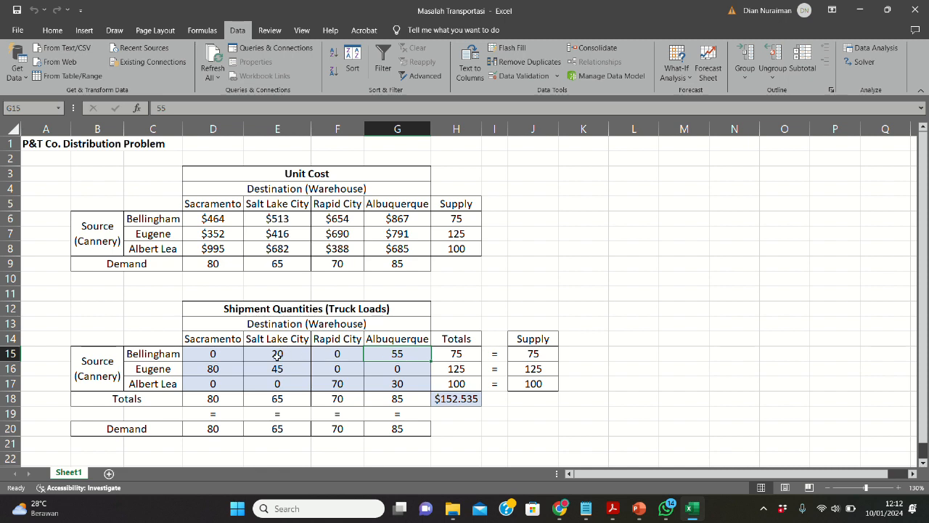
click(277, 357)
click(392, 359)
click(448, 353)
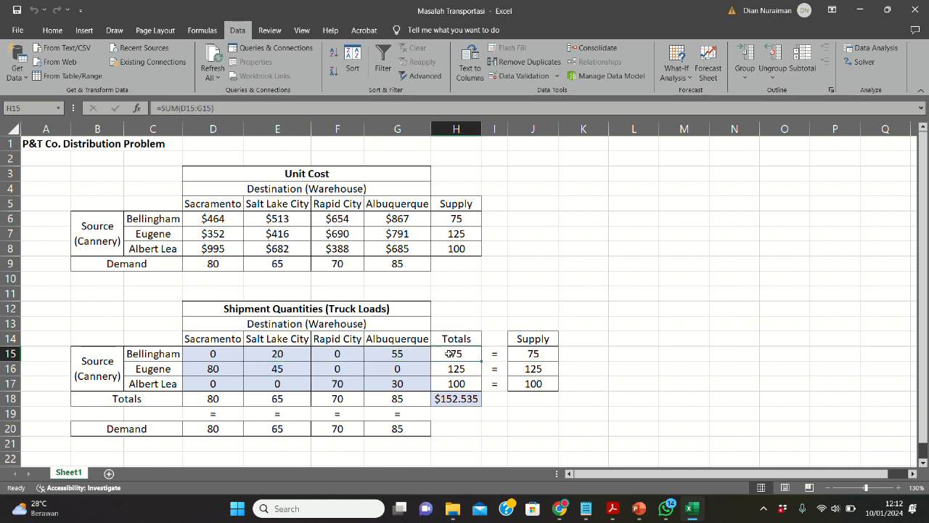
click(540, 353)
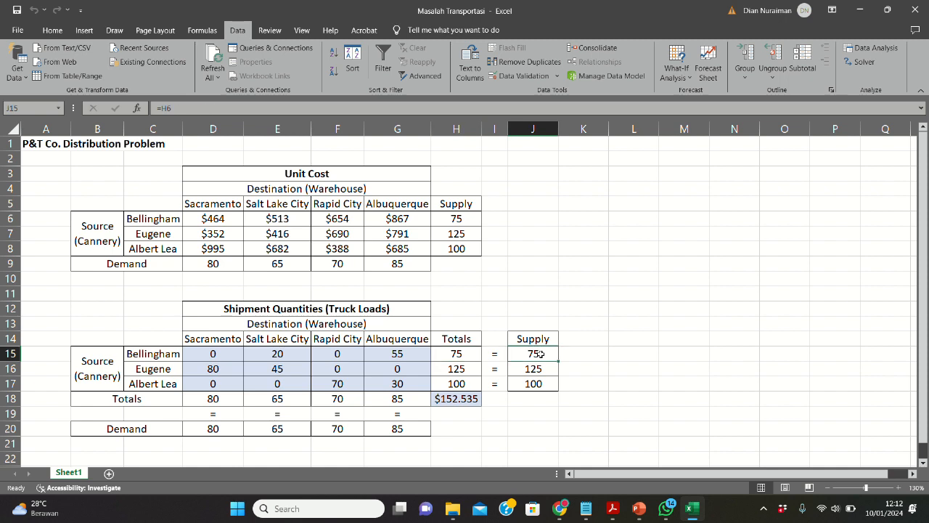
Examine the solved shipments from Eugene and Albert Lea in rows 16 and 17, comparing their totals with the cannery supplies
click(159, 370)
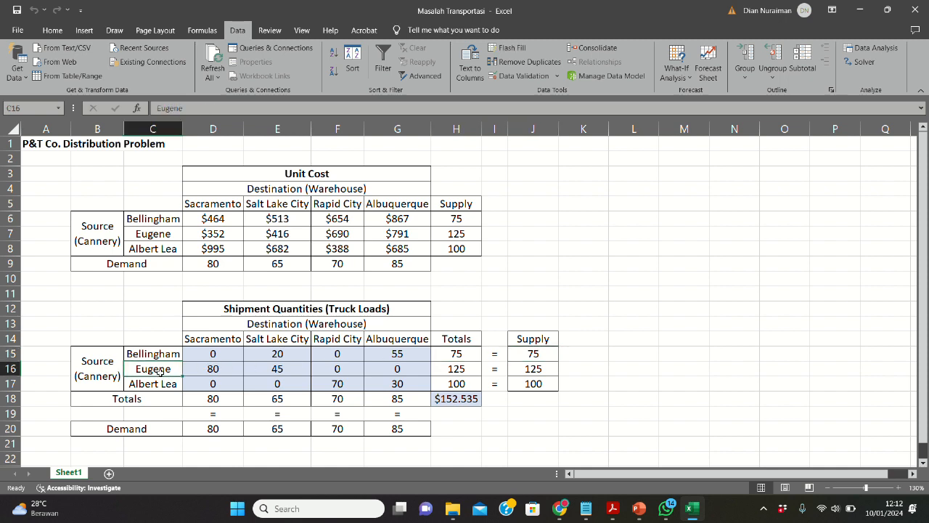
click(456, 369)
click(528, 370)
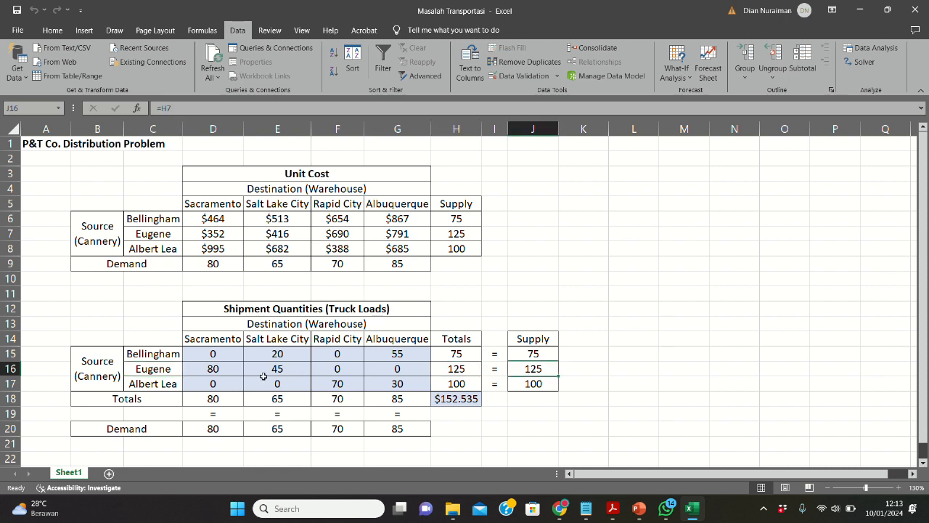
click(224, 370)
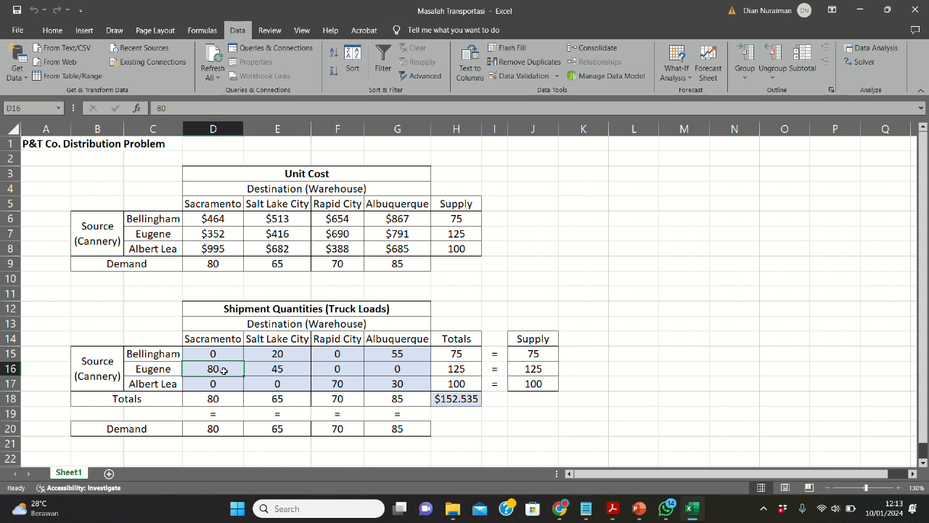
click(301, 369)
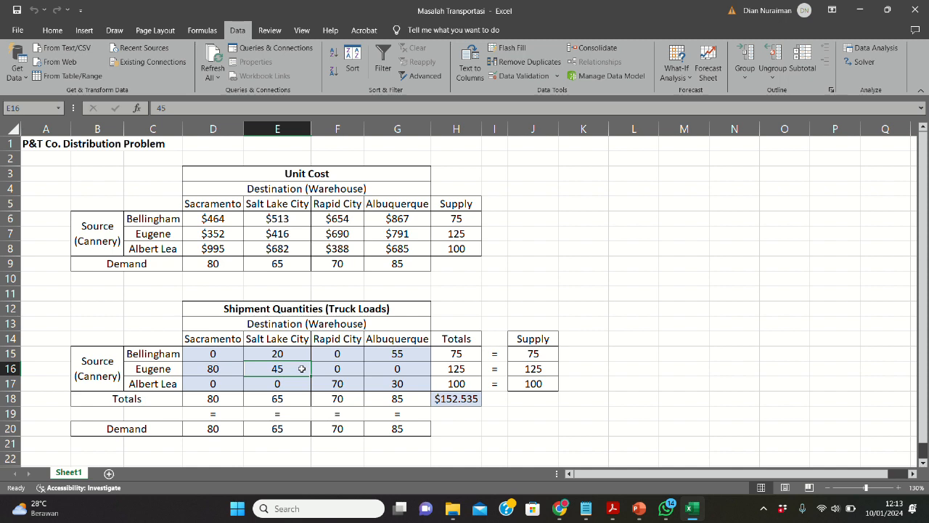
click(456, 372)
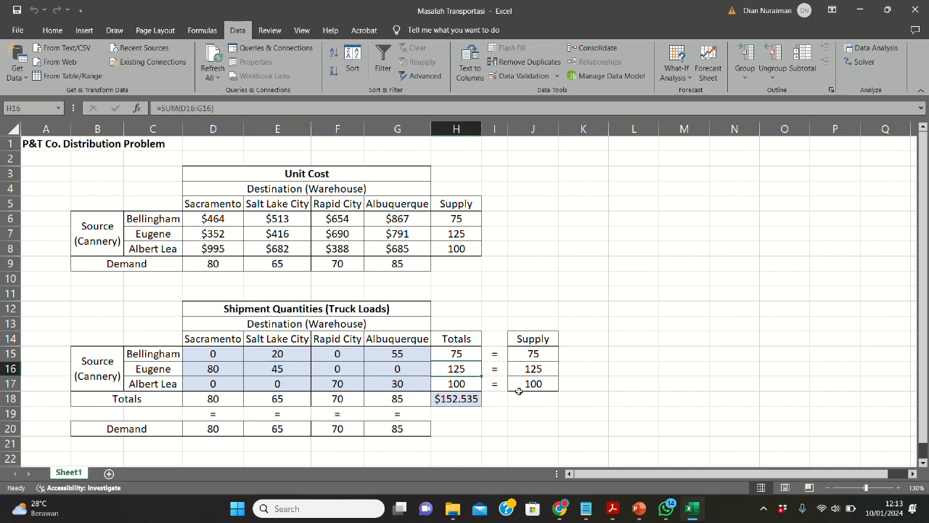
click(349, 386)
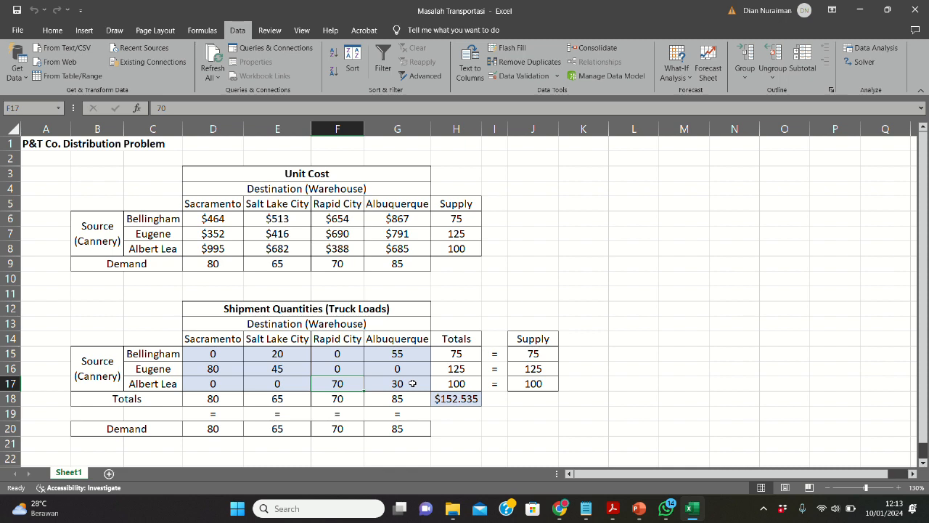
click(412, 384)
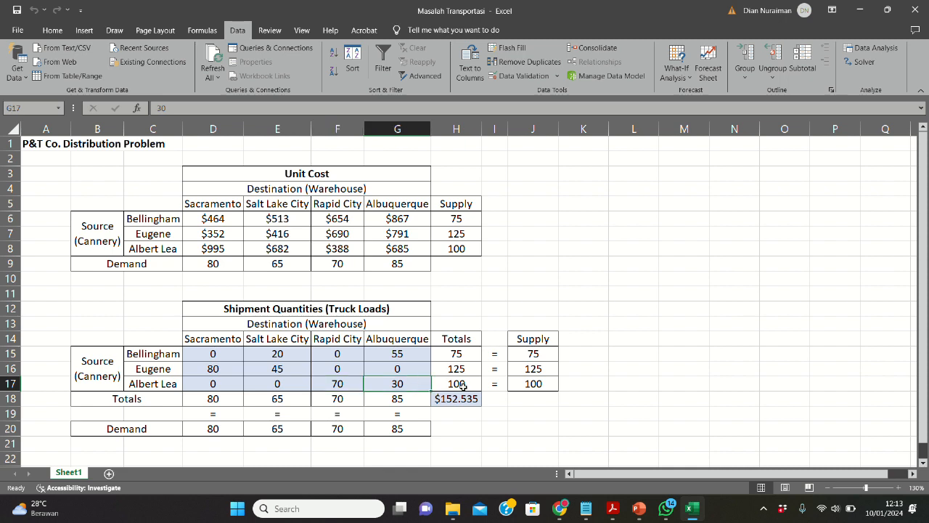
Compare each warehouse's shipment total in row 18 with its demand in row 20
click(224, 398)
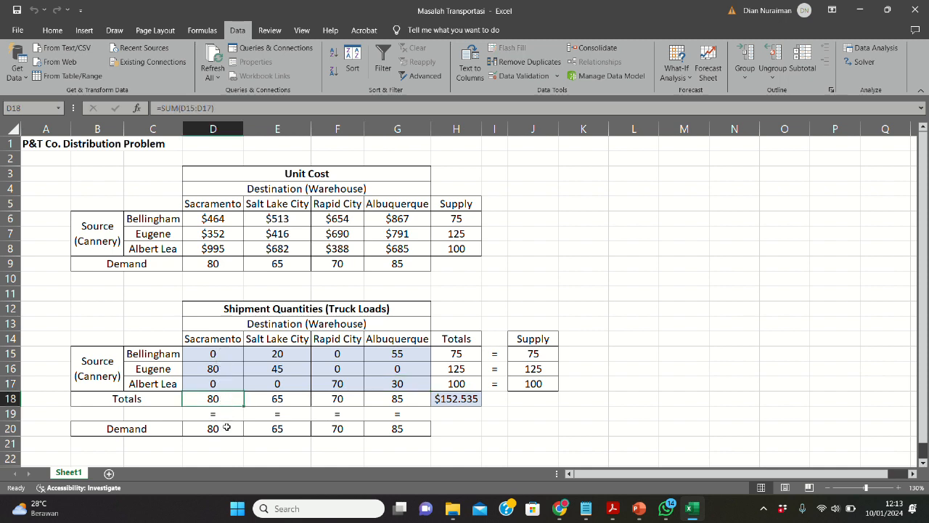
click(287, 396)
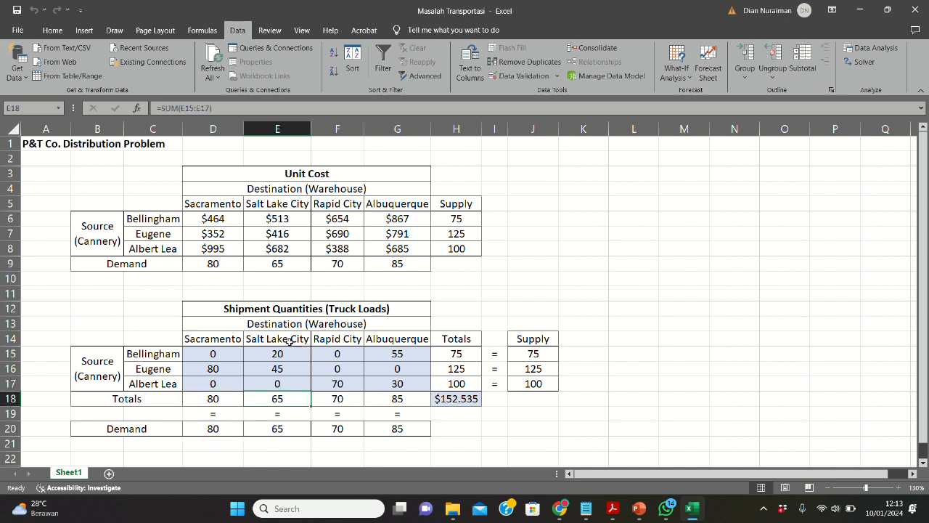
click(299, 429)
click(351, 431)
click(396, 428)
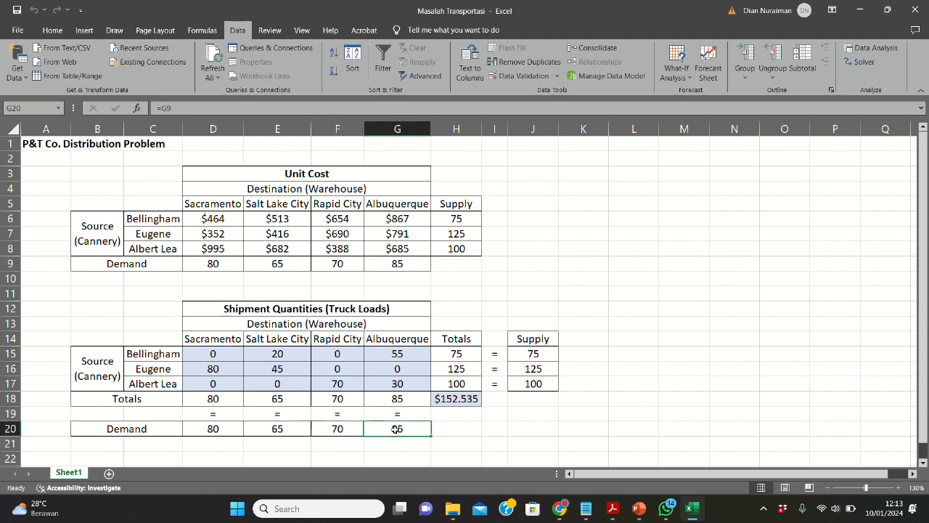
Review the total shipping cost in H18 against Bellingham's unit costs and shipment quantities for Salt Lake City and Albuquerque
click(456, 399)
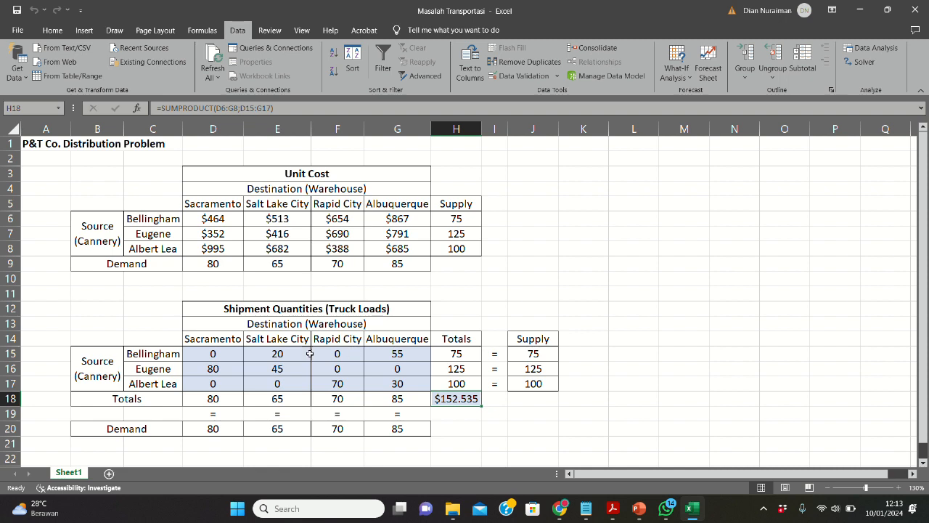
click(289, 222)
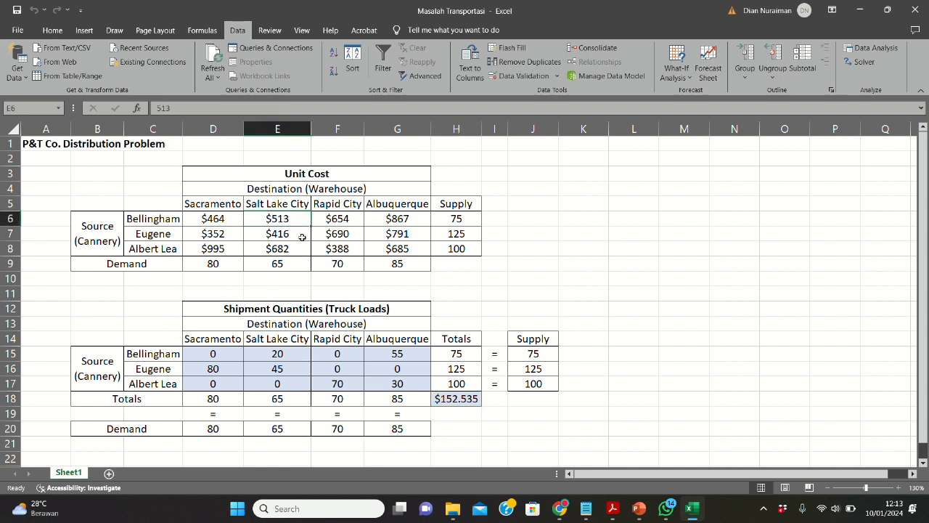
click(293, 352)
click(420, 217)
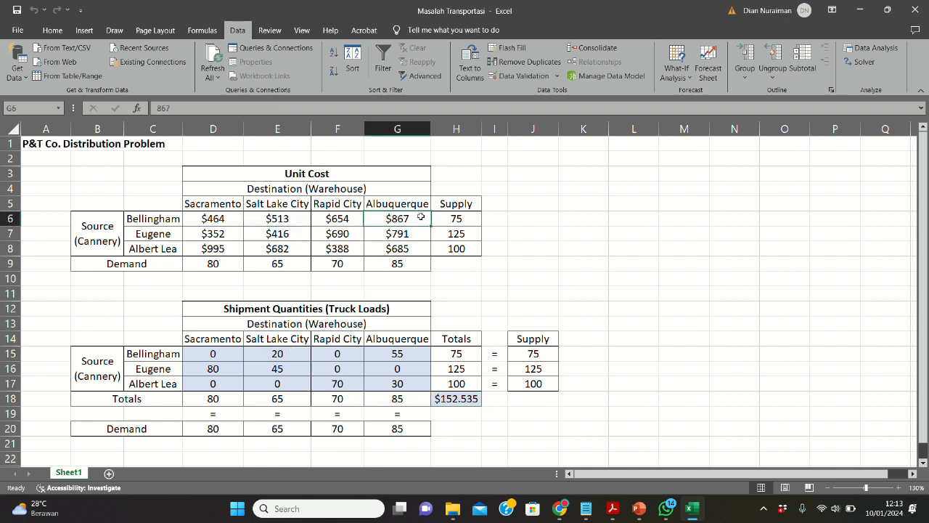
click(416, 350)
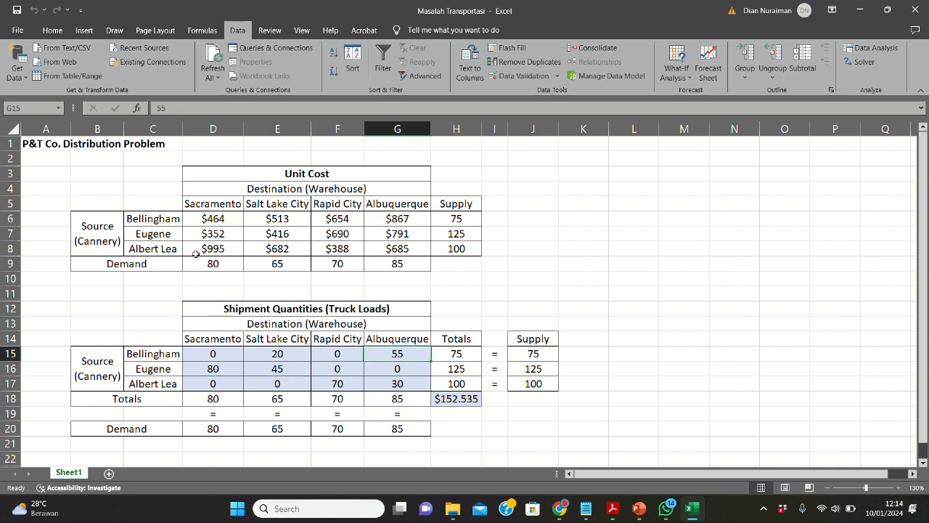
click(462, 400)
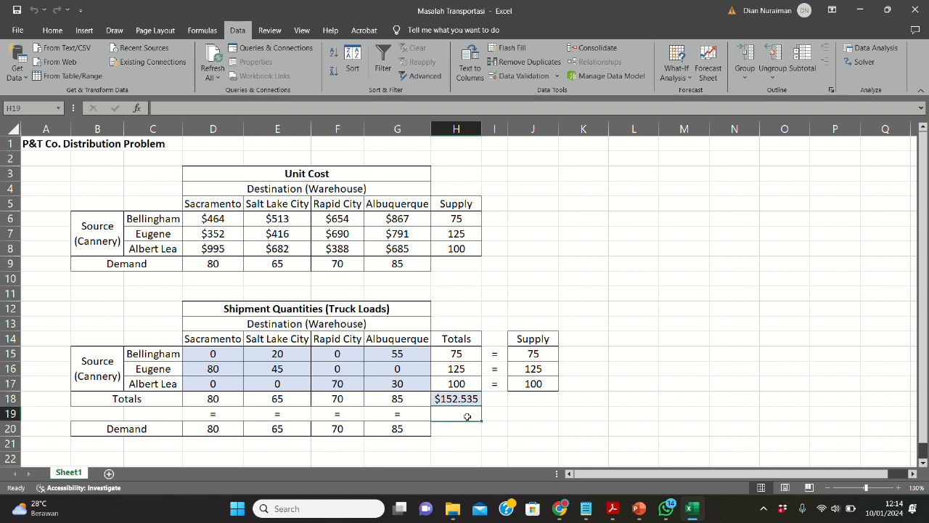
click(494, 421)
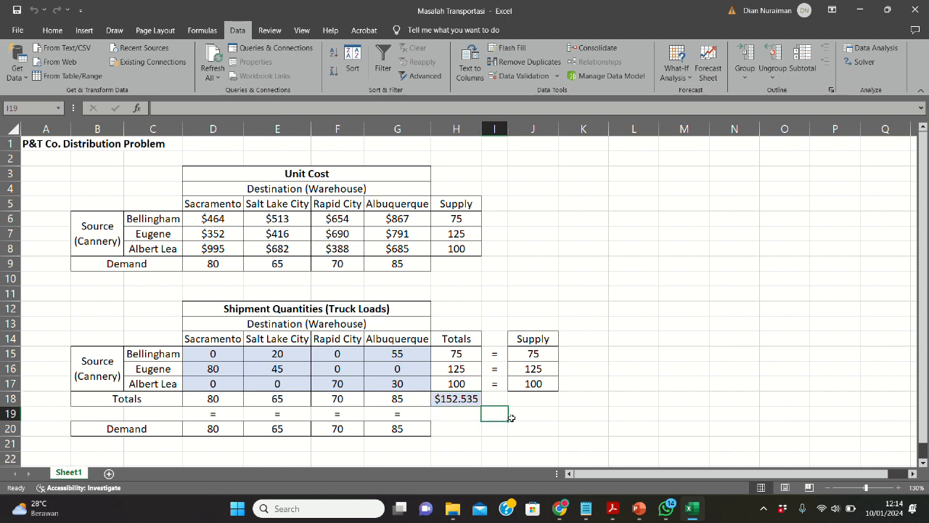
click(521, 415)
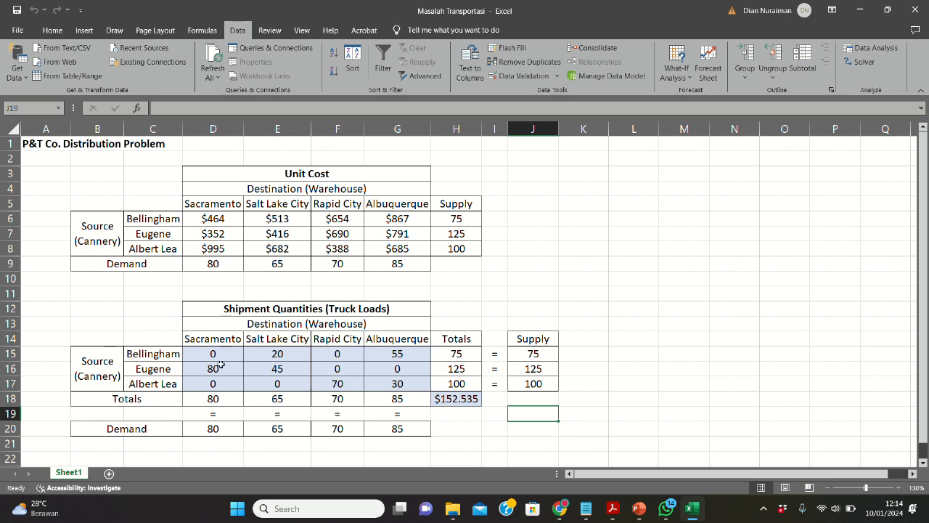
click(270, 353)
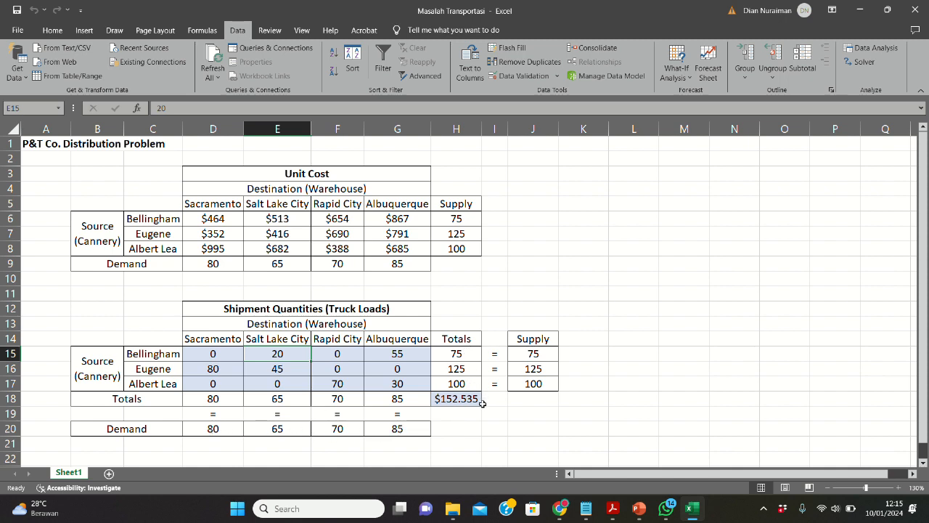
Switch to the Masalah Transportasi presentation in PowerPoint and start the slide show from the Contoh 1: Penyelesaian Excel slide
click(638, 508)
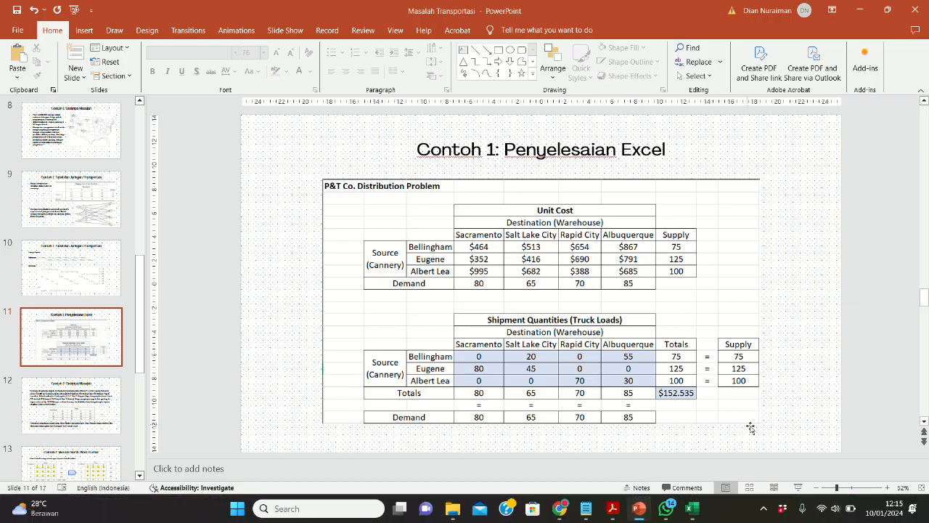
click(812, 486)
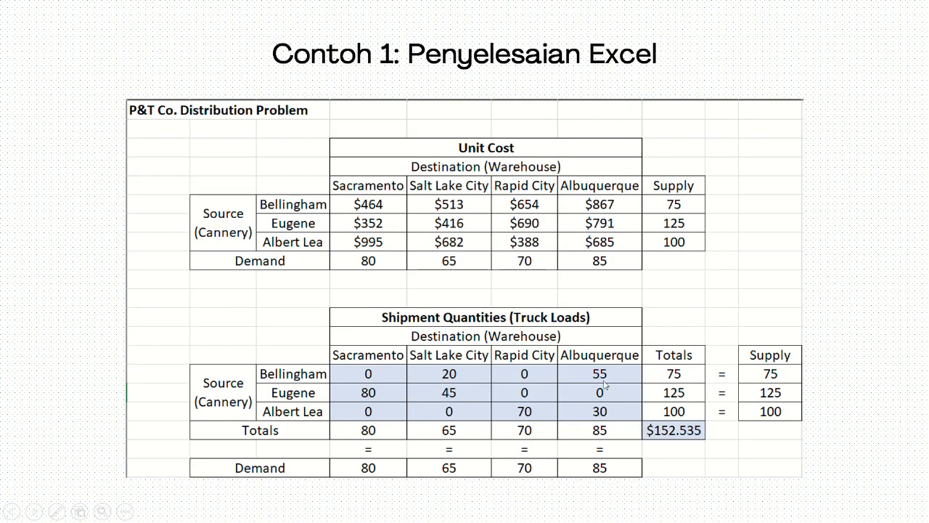